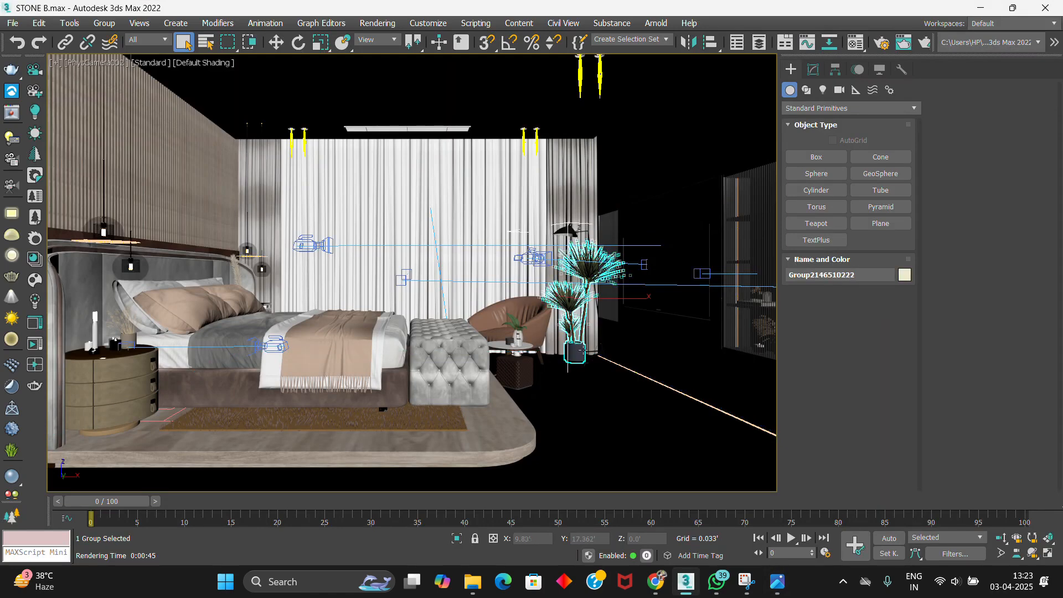
- Switch from the camera view to perspective and inspect the wardrobe interiors and the adjoining washroom
click(589, 377)
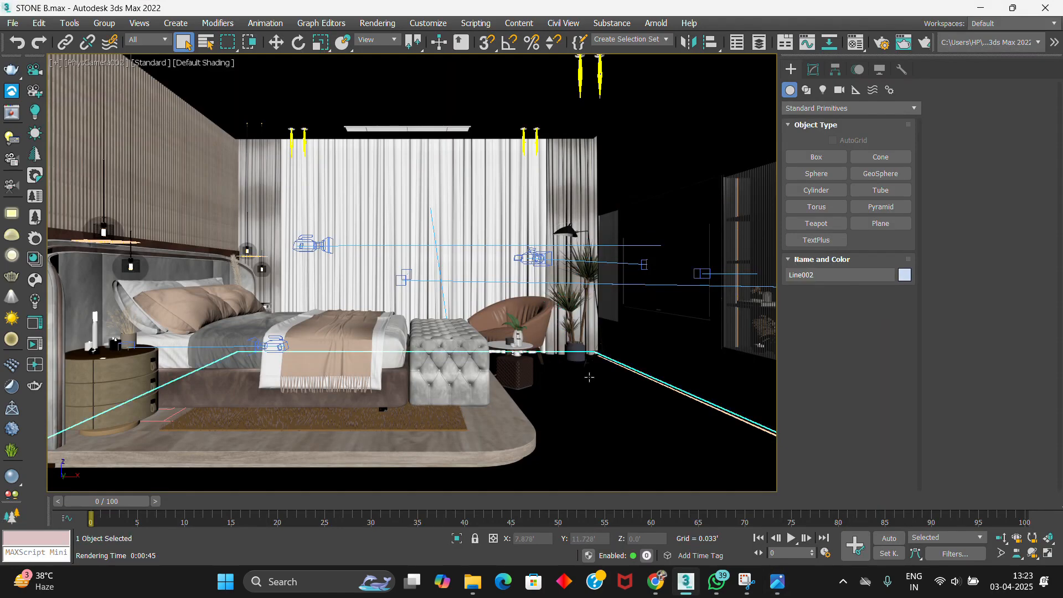
key(p)
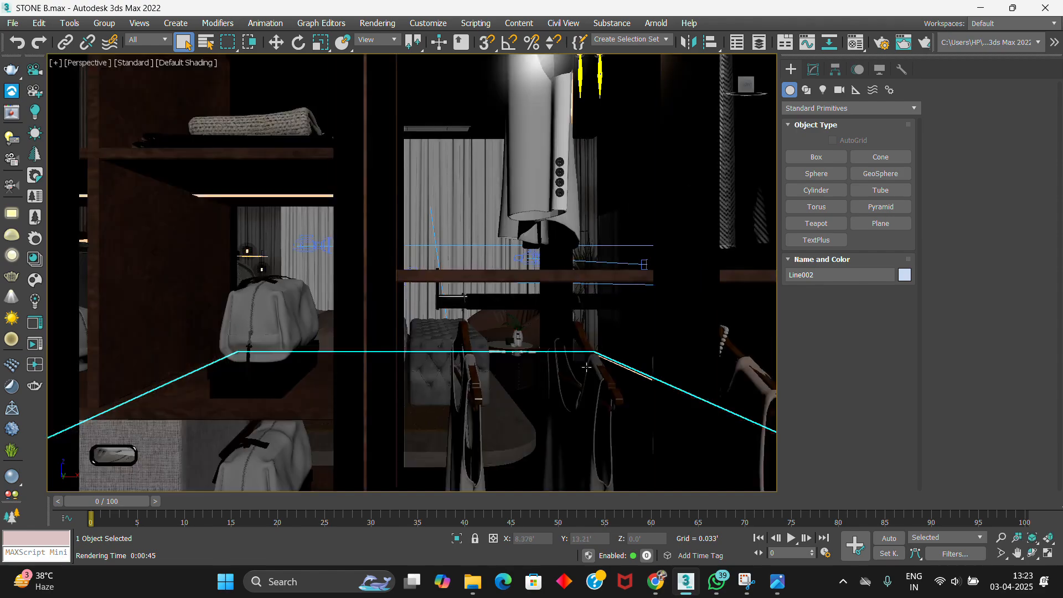
key(w)
scroll(516, 224, down, 1)
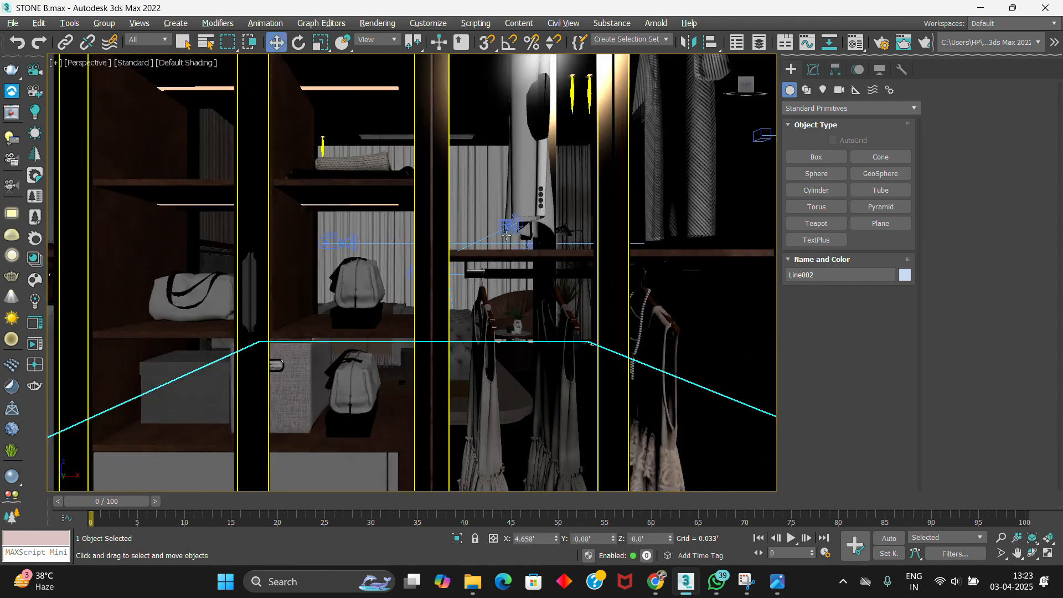
alt+middle_drag(517, 224, 232, 271)
scroll(468, 252, up, 4)
scroll(413, 235, down, 4)
scroll(372, 188, down, 4)
click(361, 271)
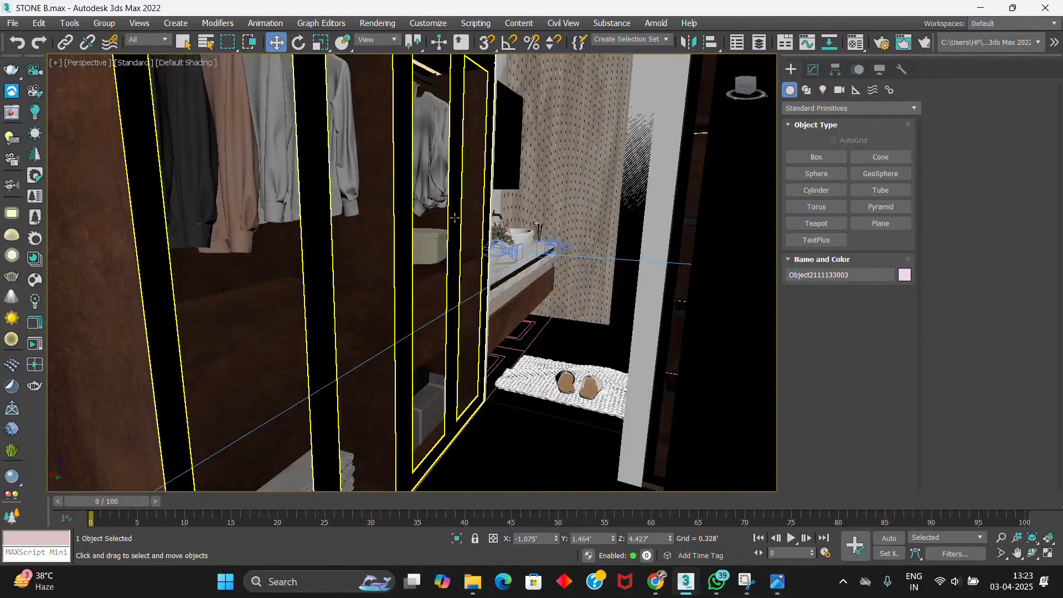
click(452, 218)
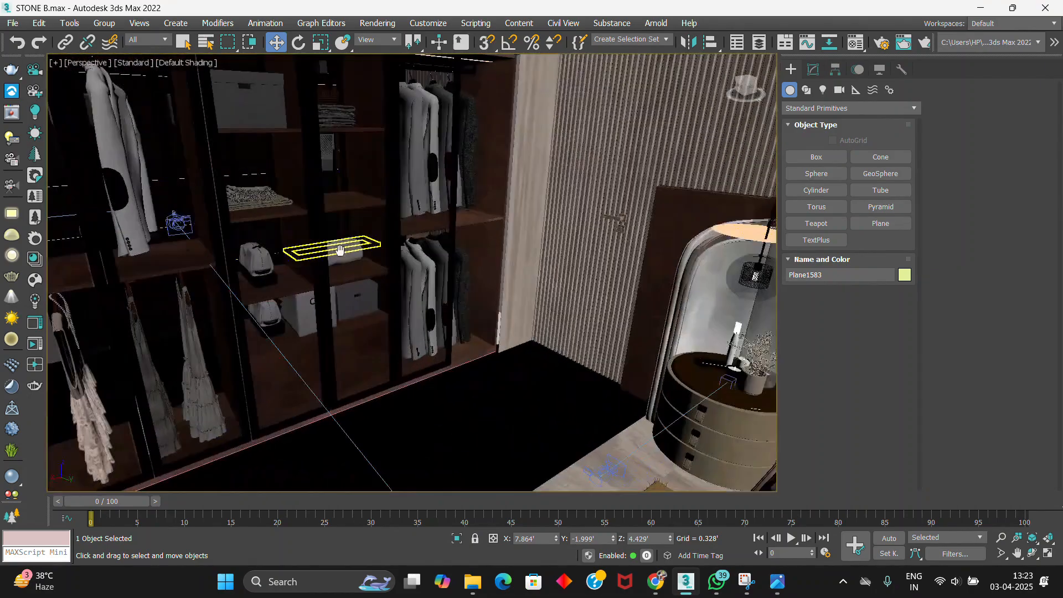
- Inspect the bed with its nightstands, the curtains, and the armchair with the round coffee table
click(340, 251)
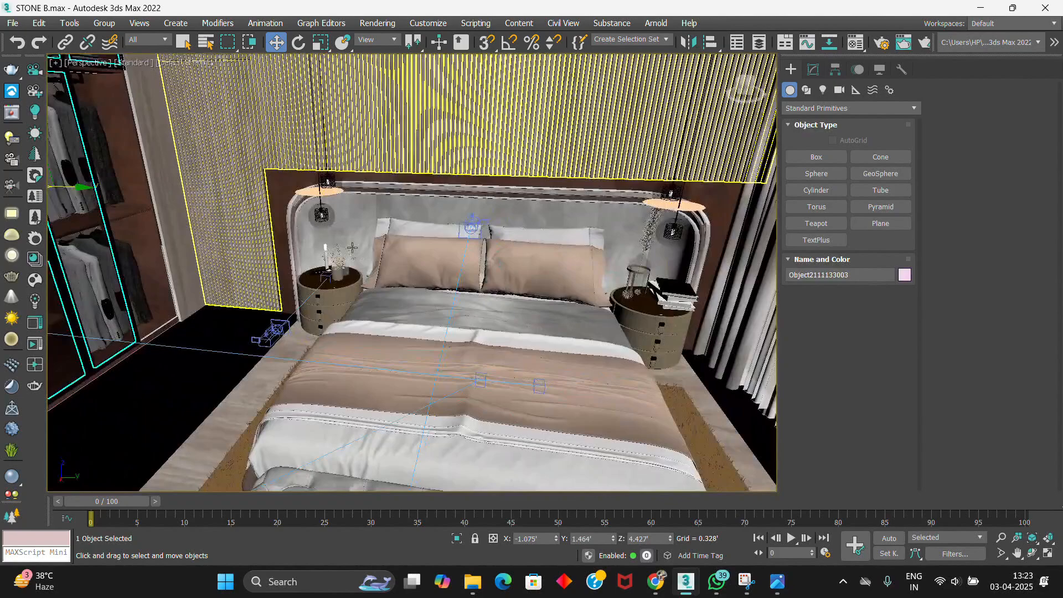
click(359, 257)
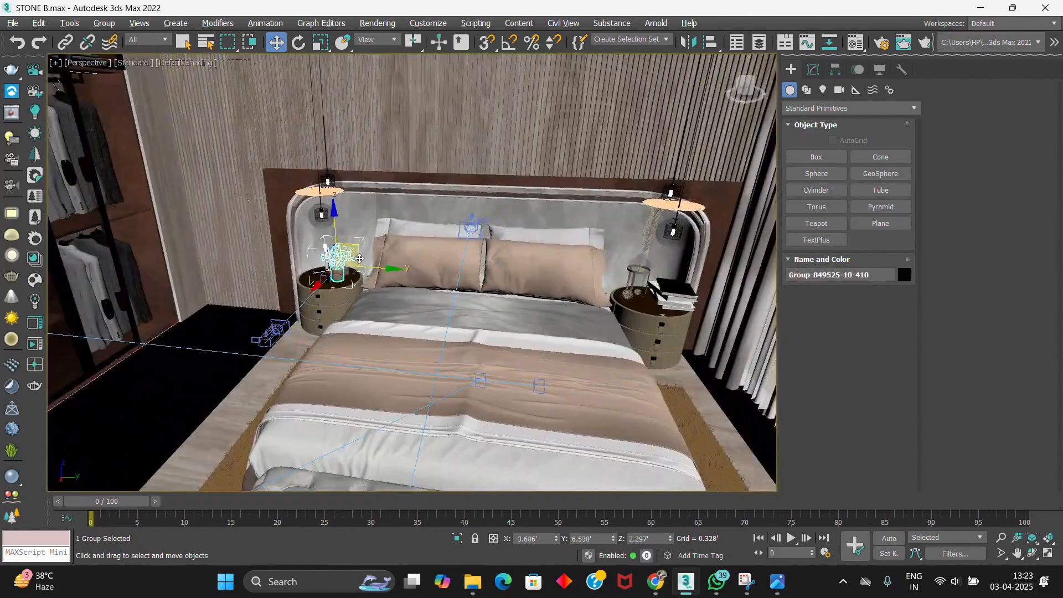
scroll(498, 254, up, 5)
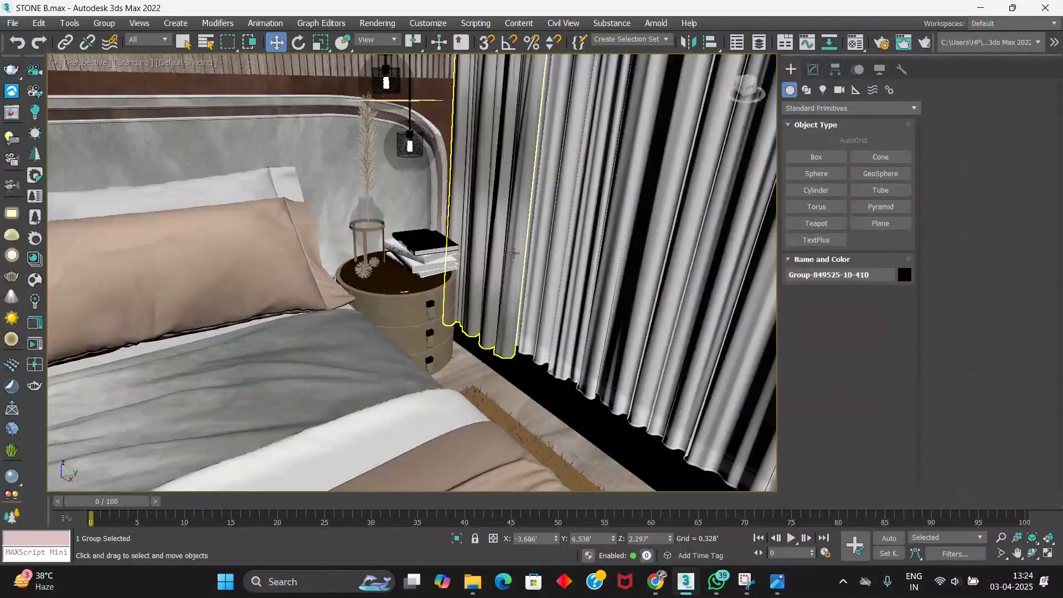
scroll(396, 191, up, 2)
scroll(404, 233, down, 10)
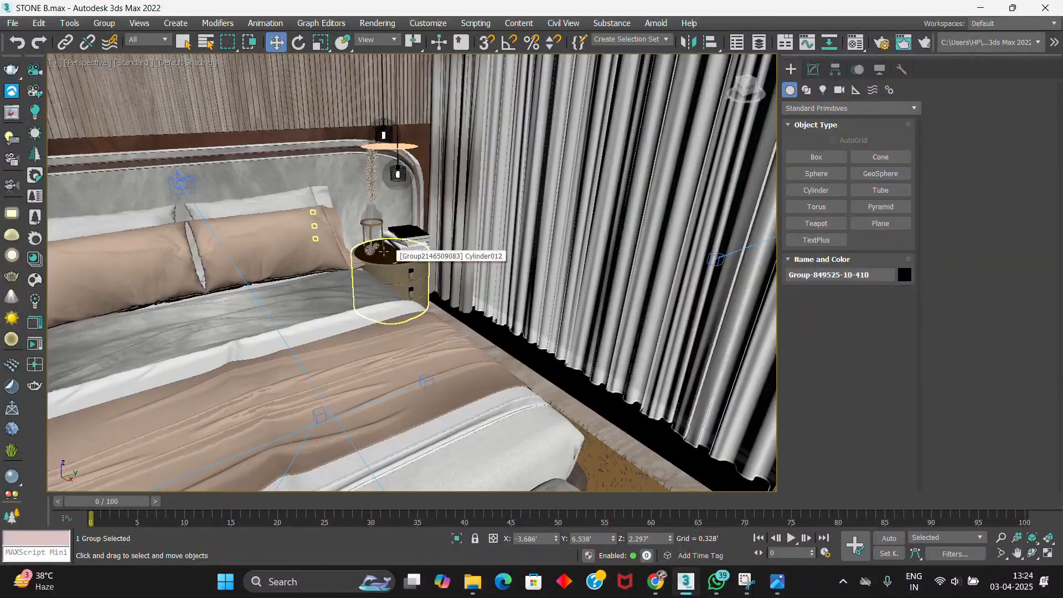
scroll(407, 247, down, 6)
scroll(598, 266, up, 6)
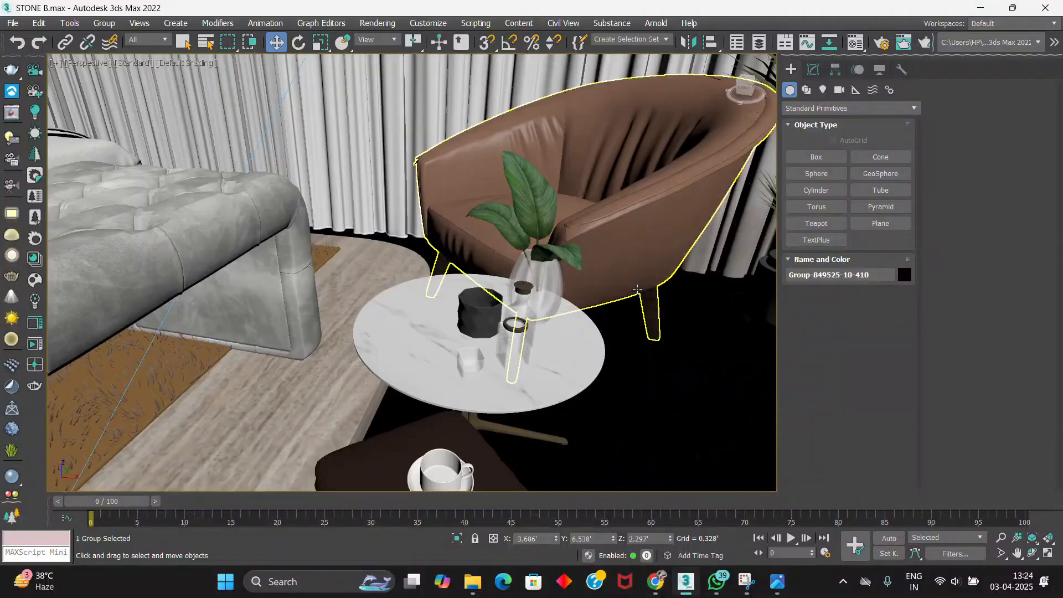
- Examine the stone TV wall, including its shelving, slatted panel and the lower edge of the television
alt+middle_drag(542, 269, 433, 249)
scroll(399, 280, down, 5)
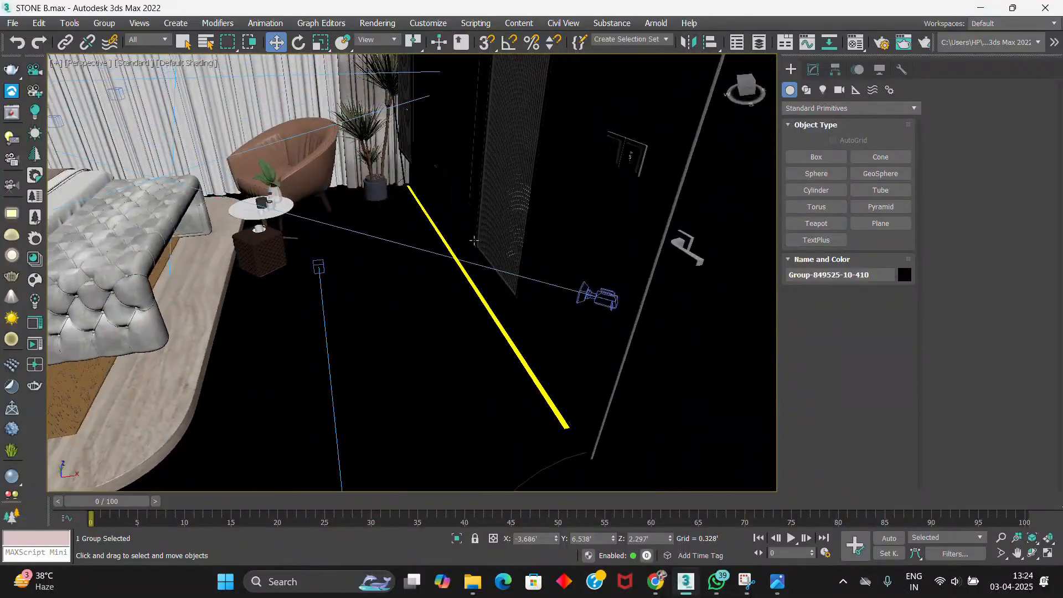
click(477, 238)
alt+middle_drag(474, 182, 481, 179)
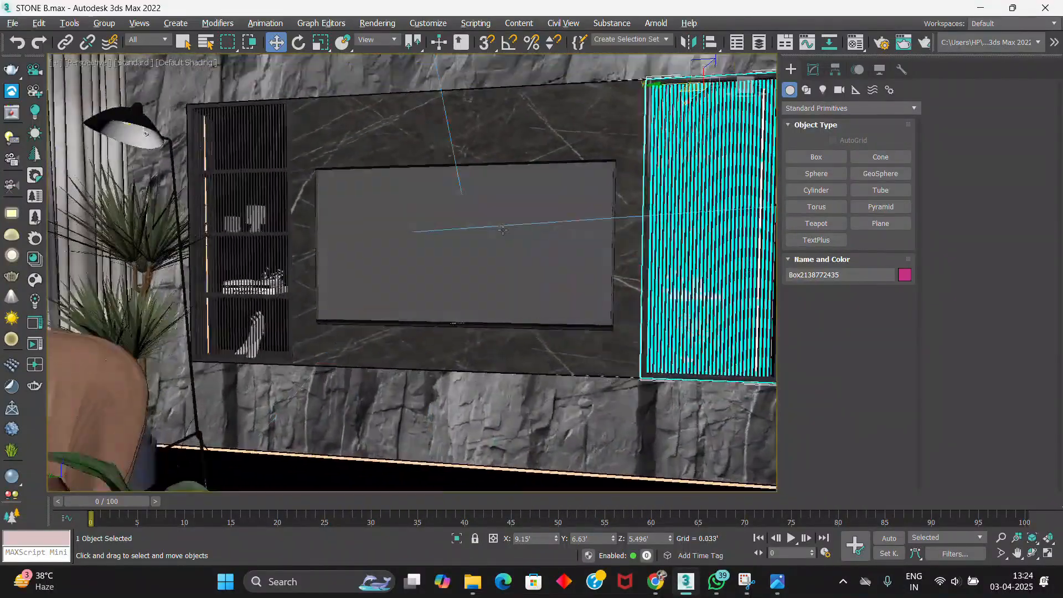
alt+middle_drag(503, 229, 509, 224)
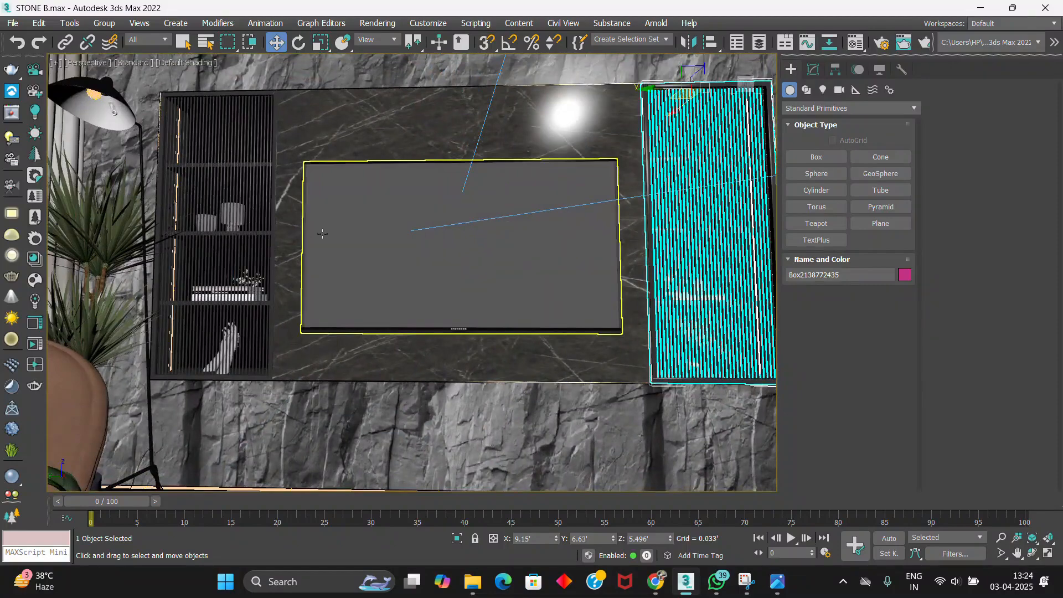
alt+middle_drag(322, 233, 261, 221)
alt+middle_drag(365, 239, 652, 231)
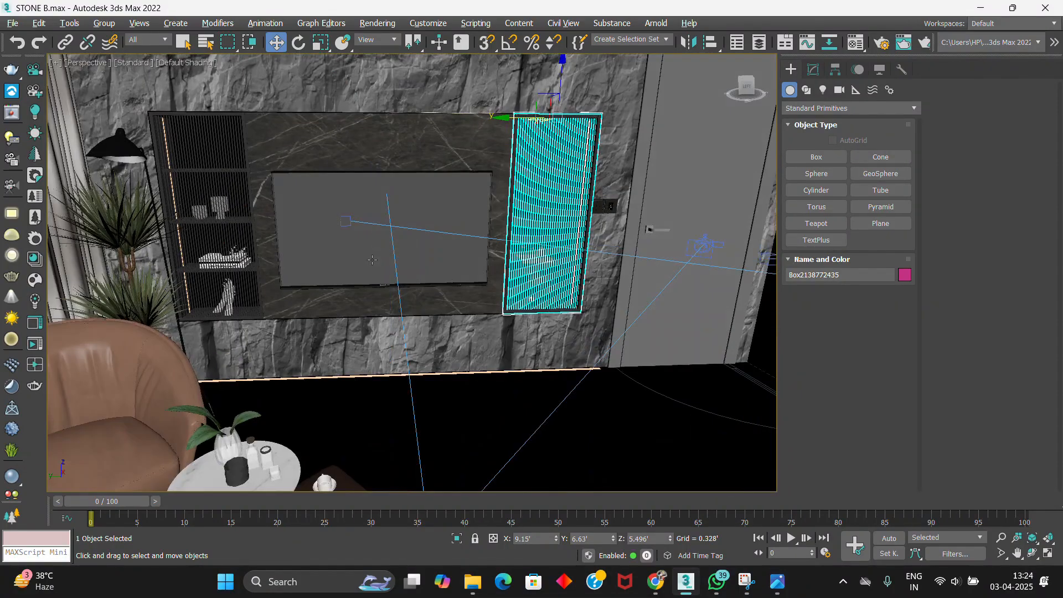
scroll(387, 283, up, 4)
click(395, 315)
scroll(399, 325, up, 6)
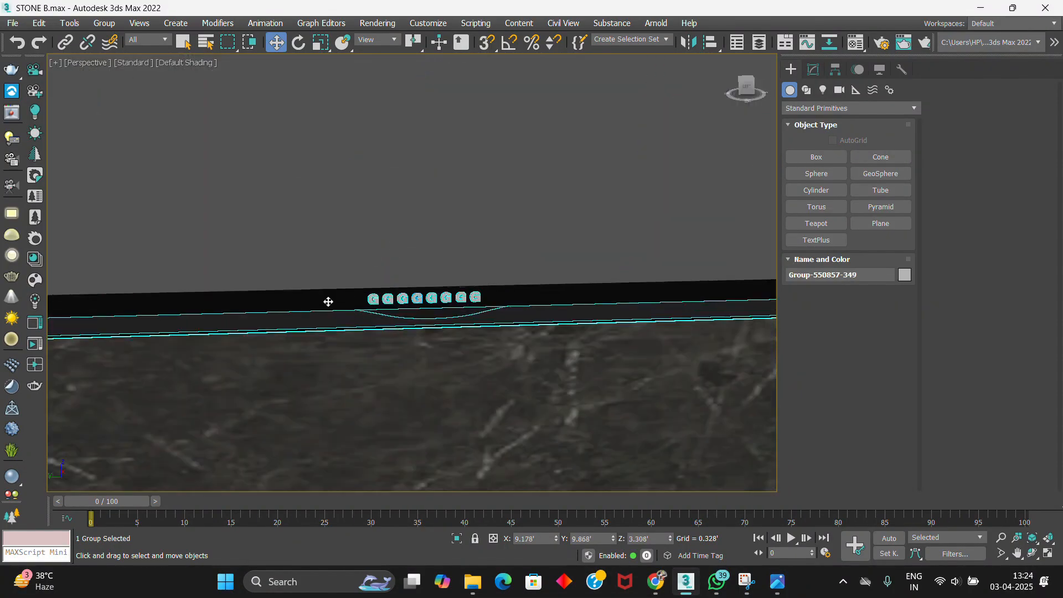
scroll(397, 309, down, 10)
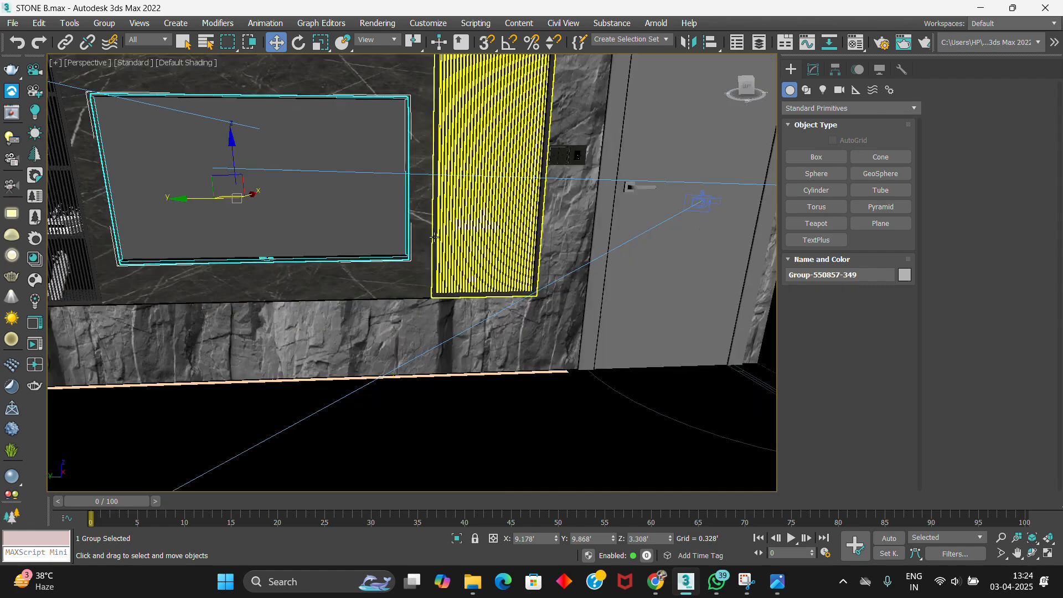
- Examine the switch plate on the stone wall and the handle of the grey door beside it
middle_drag(434, 237, 270, 244)
scroll(421, 166, up, 11)
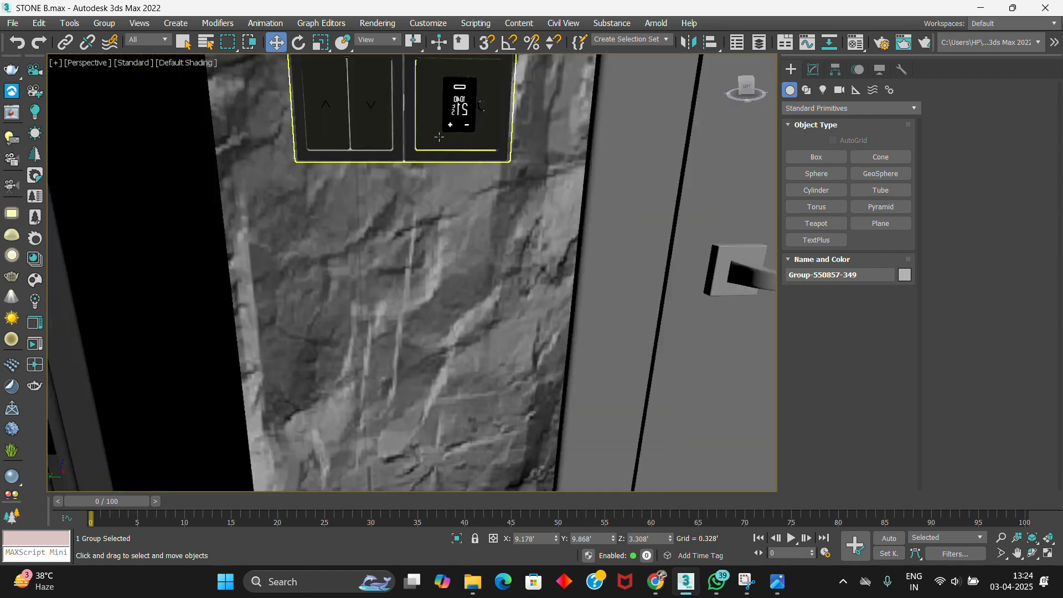
middle_drag(439, 137, 245, 199)
scroll(240, 170, up, 4)
scroll(239, 170, down, 8)
click(466, 262)
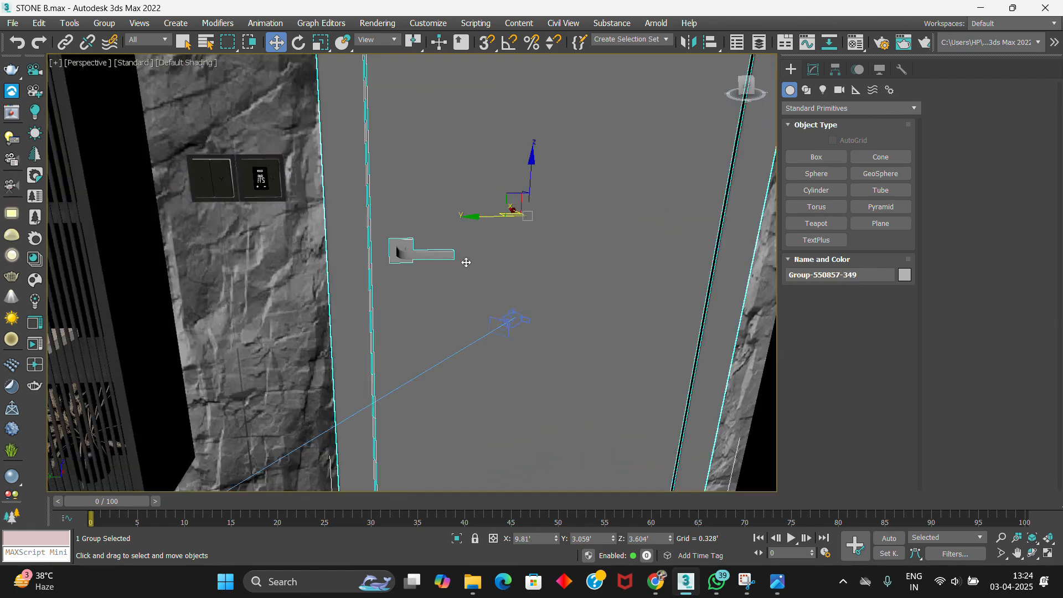
middle_drag(466, 262, 244, 237)
scroll(244, 237, down, 5)
- Inspect the washroom's marble basin counter, drawer unit, knitted rug and slatted wood wall up close
alt+middle_drag(441, 247, 518, 249)
scroll(533, 207, up, 5)
click(534, 206)
middle_drag(534, 206, 342, 338)
scroll(454, 167, up, 3)
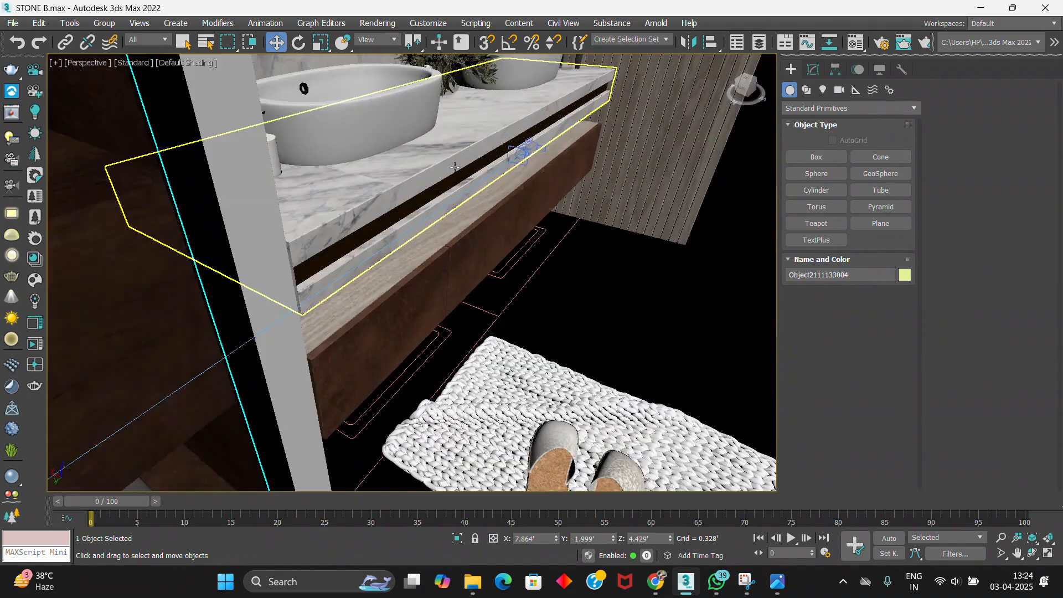
click(455, 168)
alt+middle_drag(454, 167, 463, 195)
scroll(539, 158, up, 3)
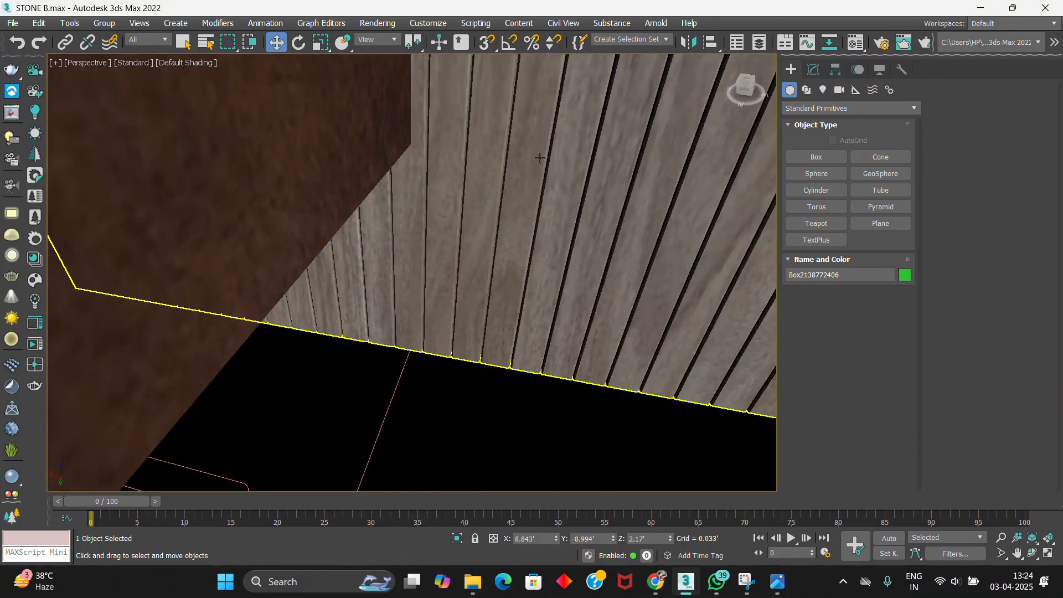
click(539, 157)
scroll(540, 158, down, 3)
alt+middle_drag(374, 206, 420, 226)
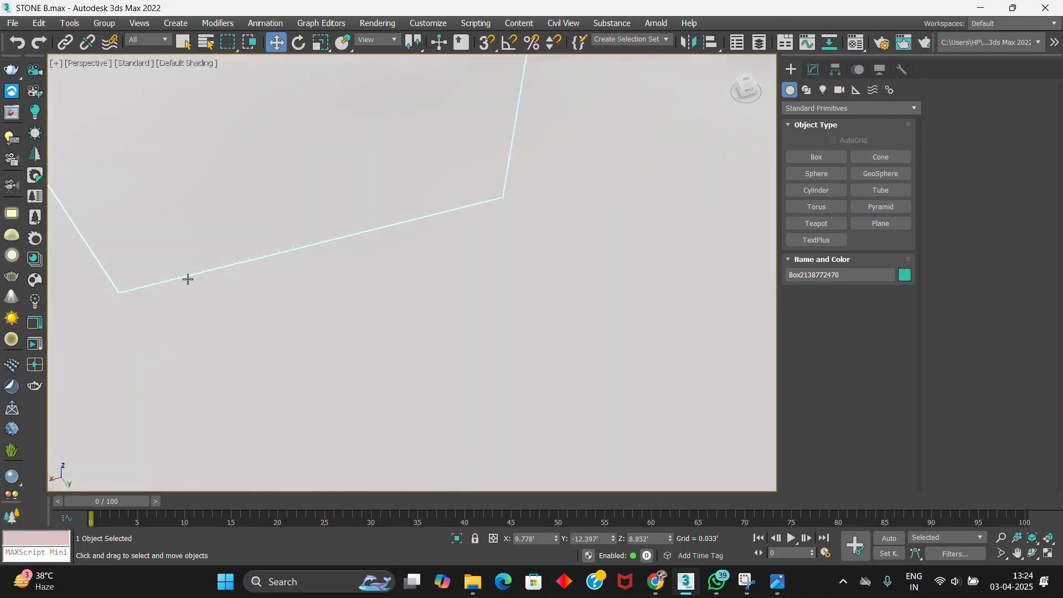
scroll(221, 267, down, 1)
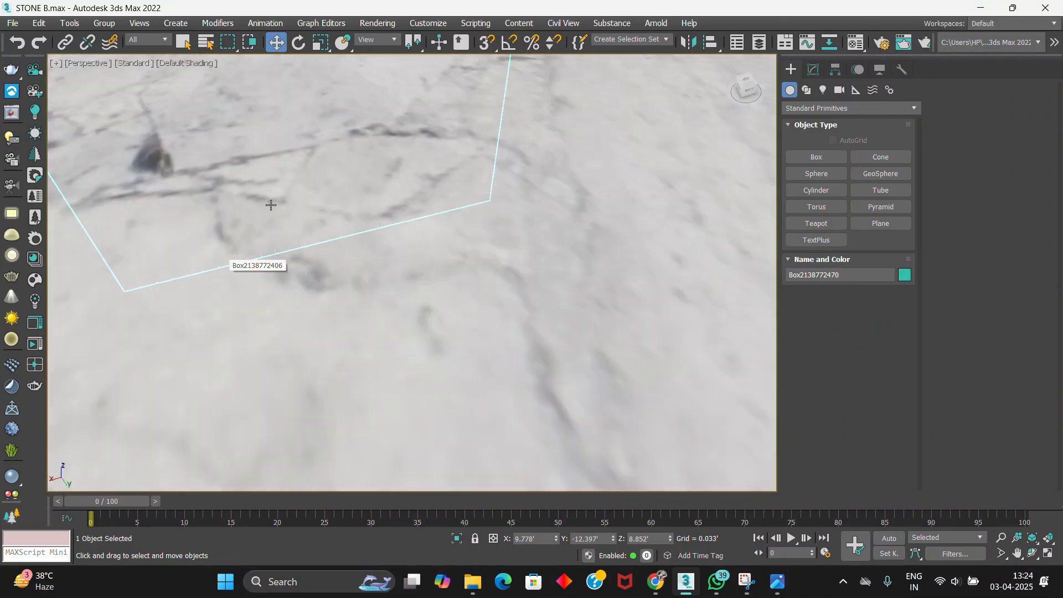
- Switch to the top view and examine the dressing room layout between the two rows of wardrobes
key(t)
scroll(340, 204, up, 4)
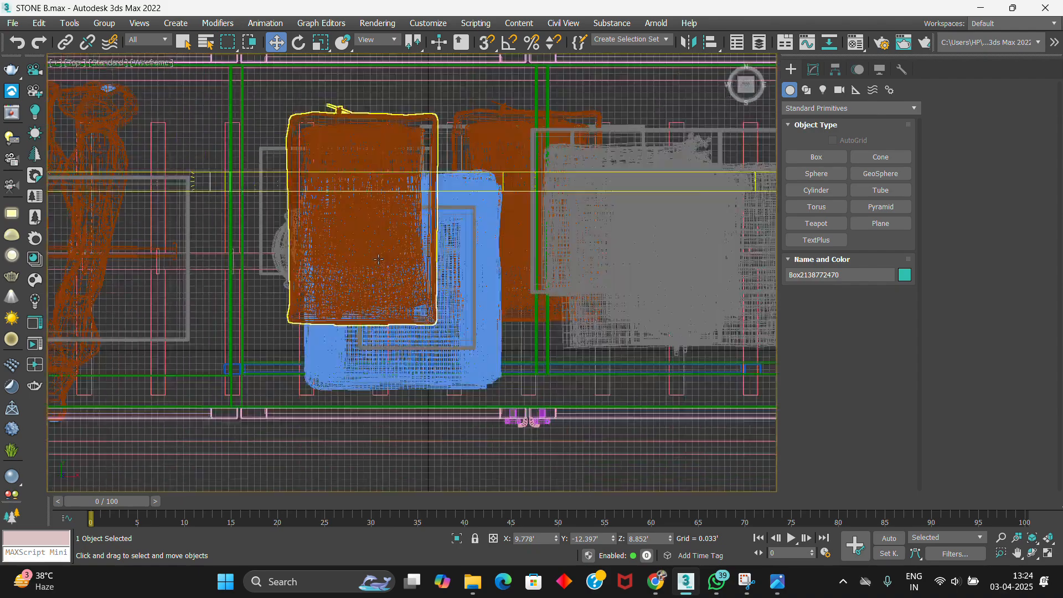
scroll(378, 259, down, 2)
scroll(244, 260, up, 3)
middle_drag(244, 260, 463, 265)
scroll(424, 223, down, 2)
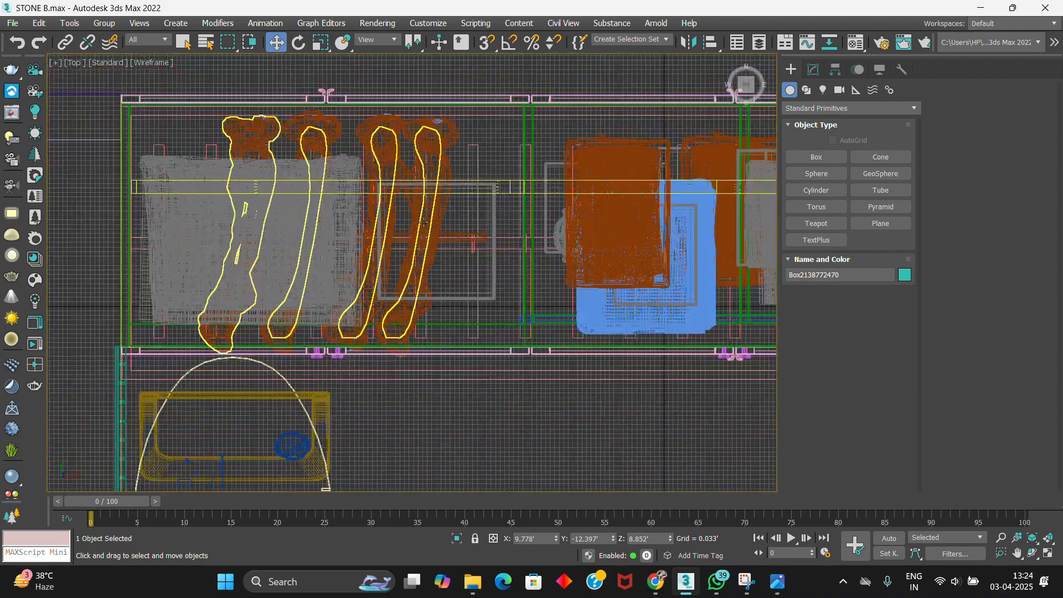
scroll(295, 197, up, 2)
scroll(327, 206, down, 3)
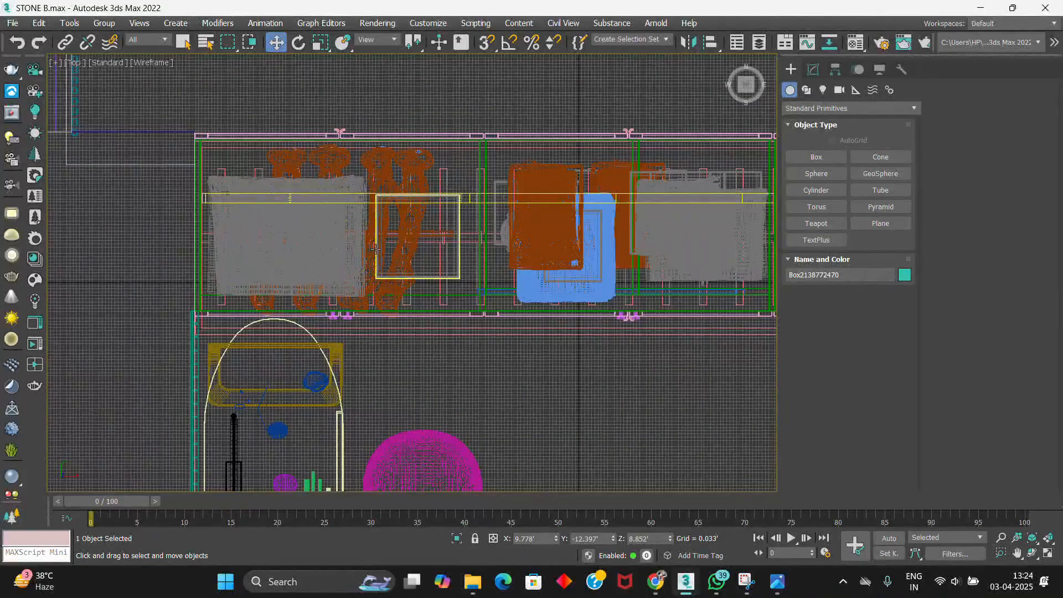
middle_drag(376, 249, 356, 102)
scroll(270, 375, up, 3)
middle_drag(269, 357, 255, 269)
scroll(254, 267, down, 3)
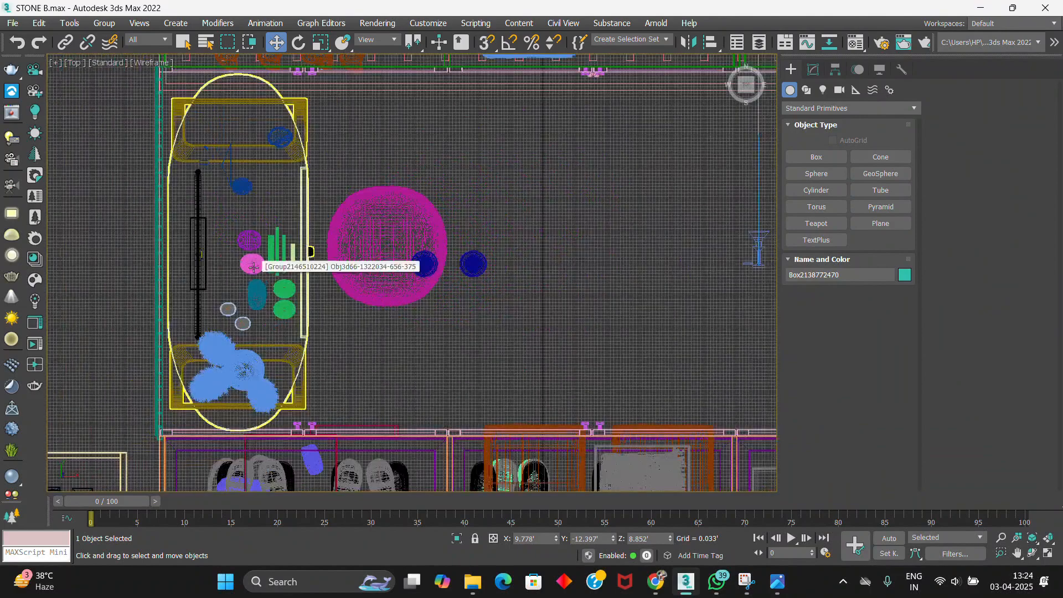
middle_drag(376, 268, 335, 206)
scroll(247, 284, down, 2)
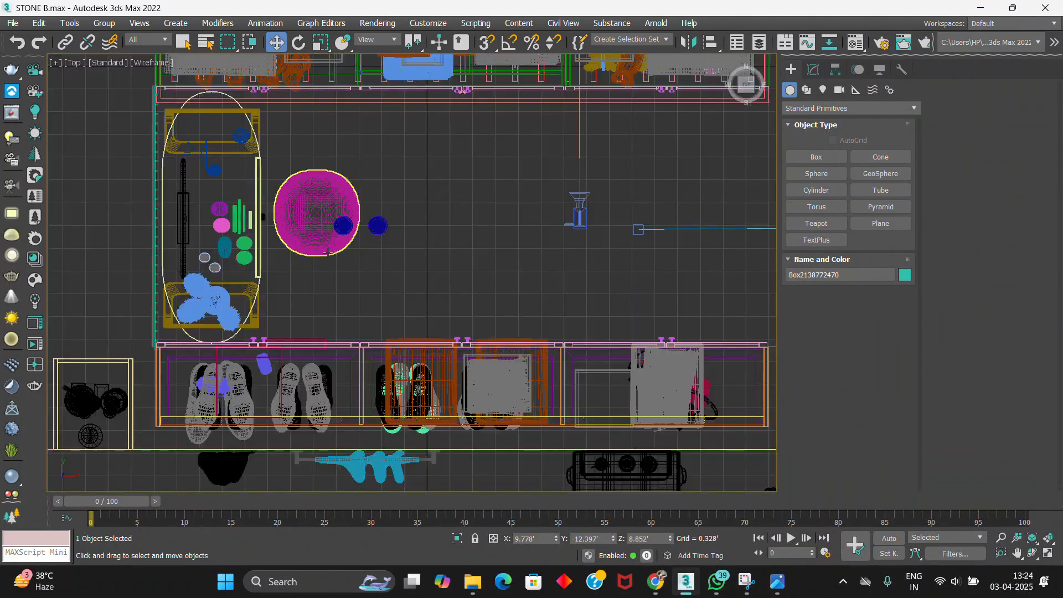
middle_drag(328, 252, 266, 291)
scroll(257, 299, down, 3)
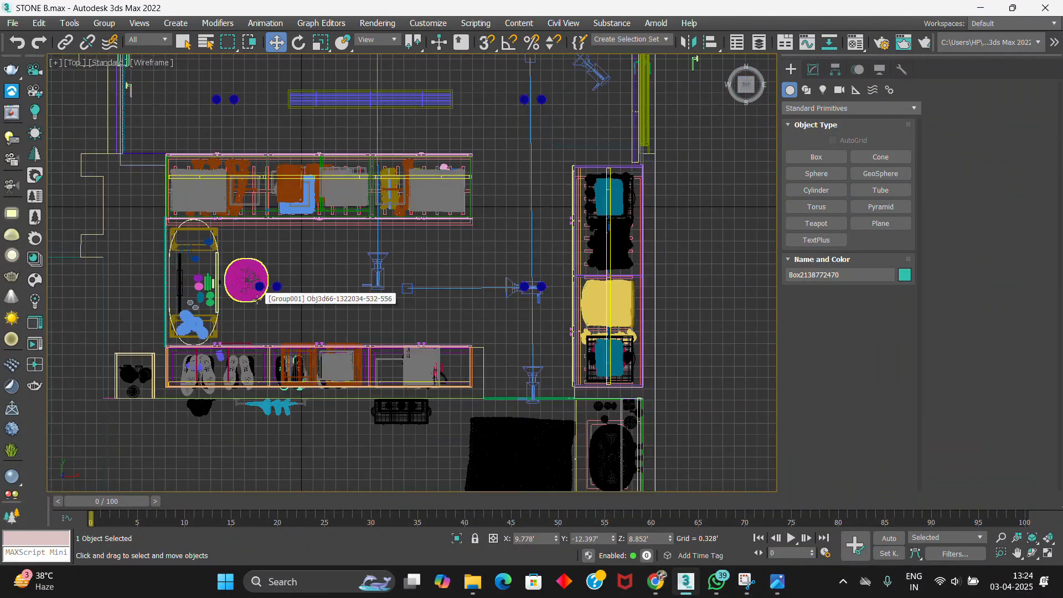
- Create a targeted CoronaCam about 7.68' long down the dressing room toward the vanity table and look through it
scroll(257, 299, up, 2)
click(840, 90)
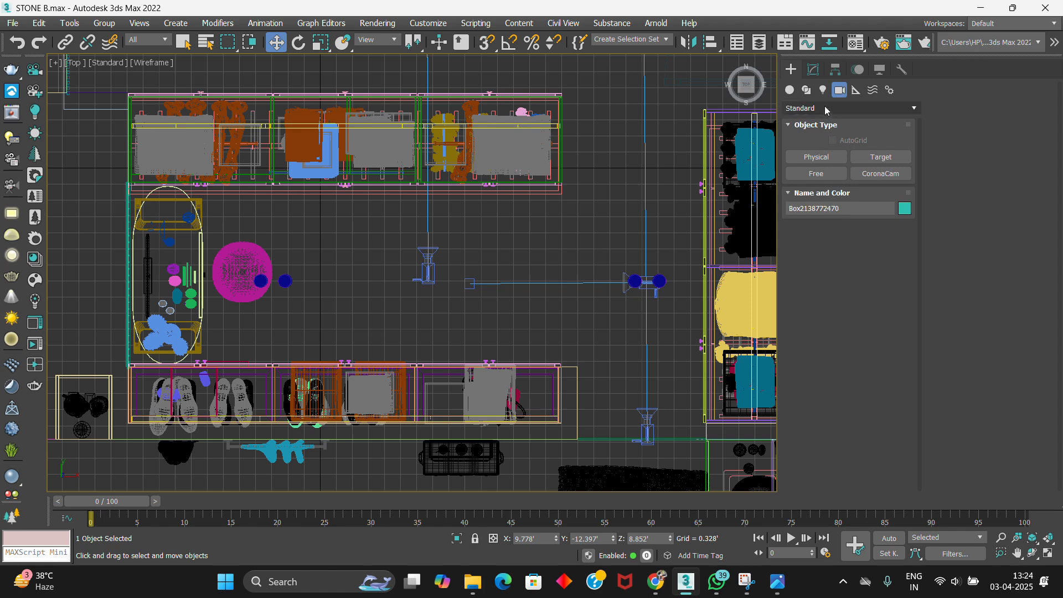
click(880, 173)
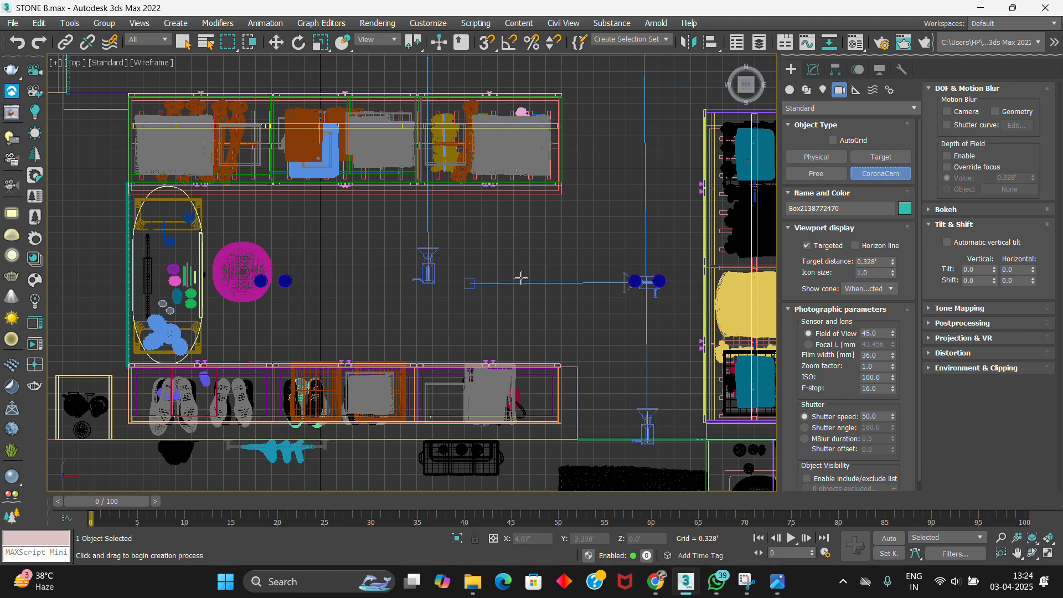
drag(521, 279, 151, 277)
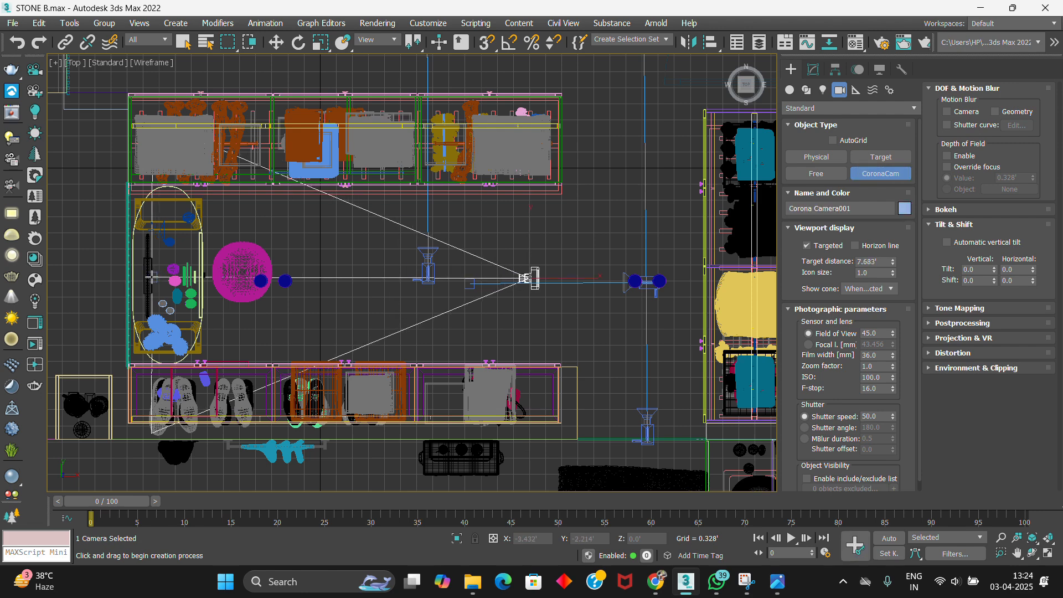
key(c)
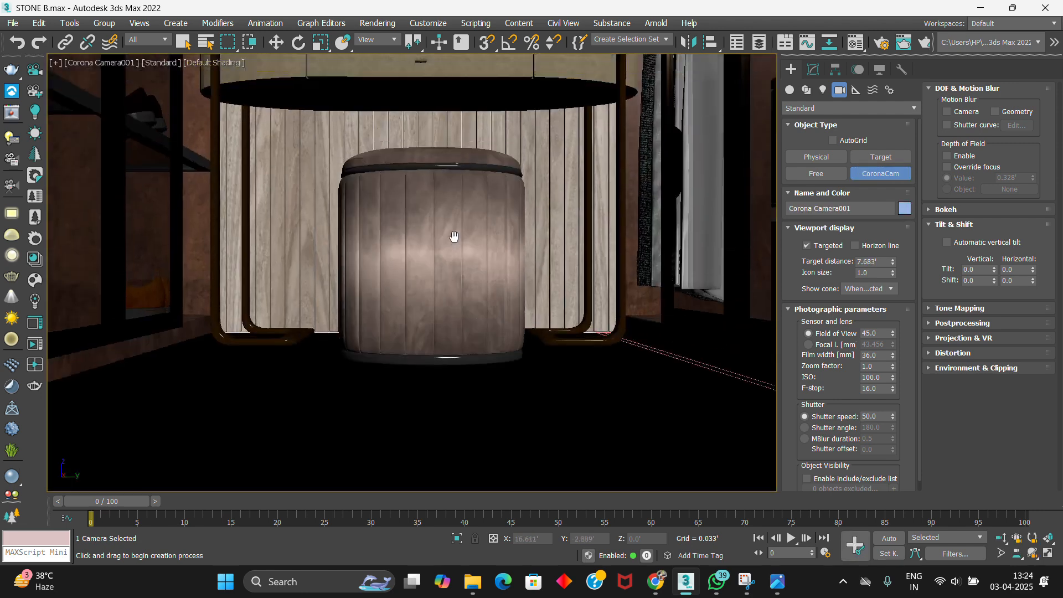
- Raise the new camera to about 1.44' to frame the vanity table and set its target distance to about 6.53'
middle_drag(453, 236, 449, 375)
click(813, 69)
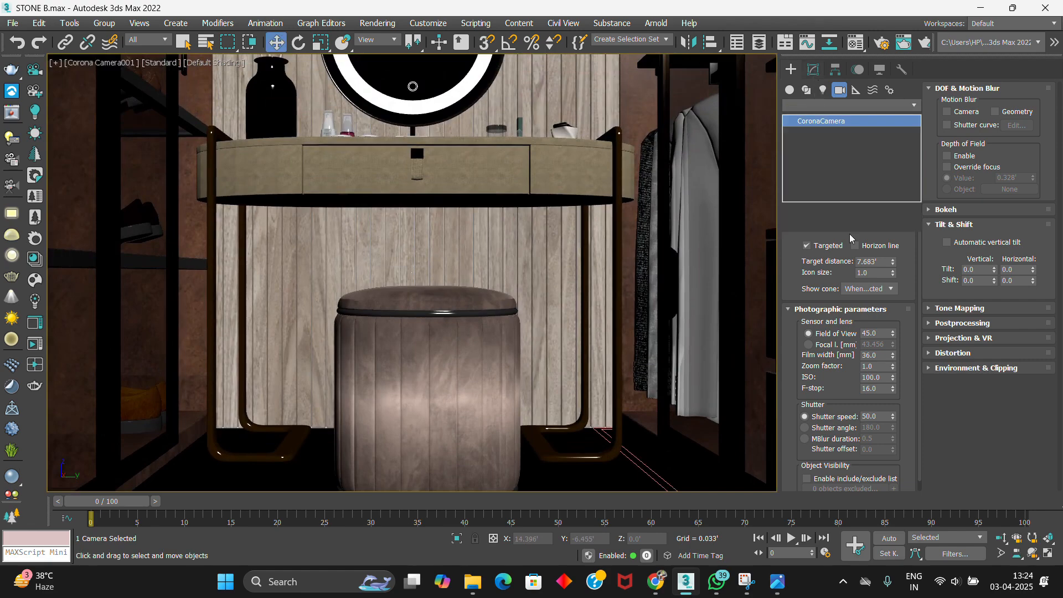
drag(893, 285, 893, 293)
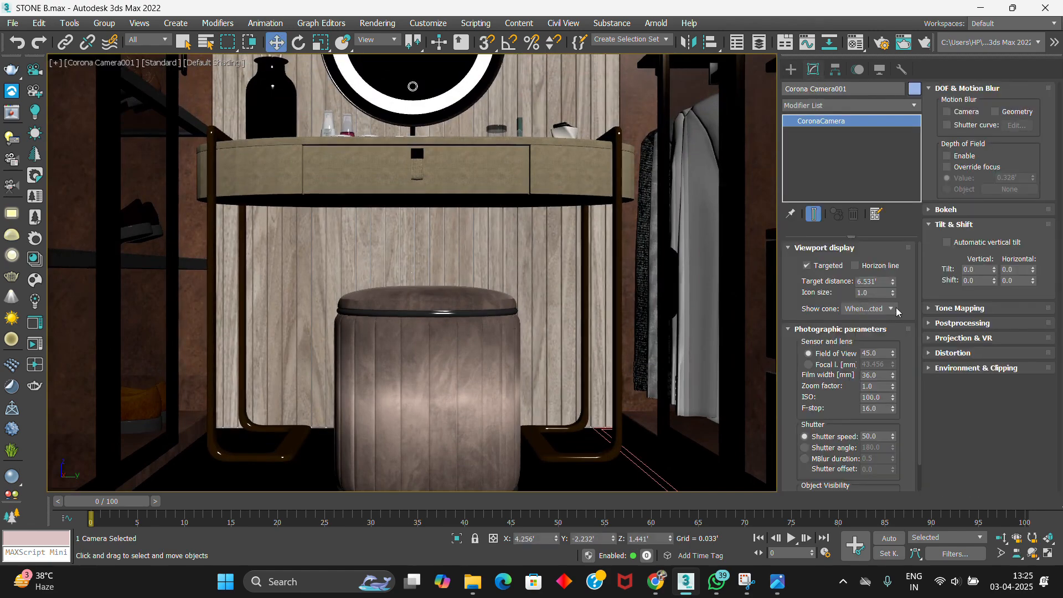
- Widen the camera's field of view to include the wardrobes on both sides and raise the camera to about 2.54'
drag(893, 354, 903, 279)
middle_drag(512, 195, 512, 259)
click(791, 70)
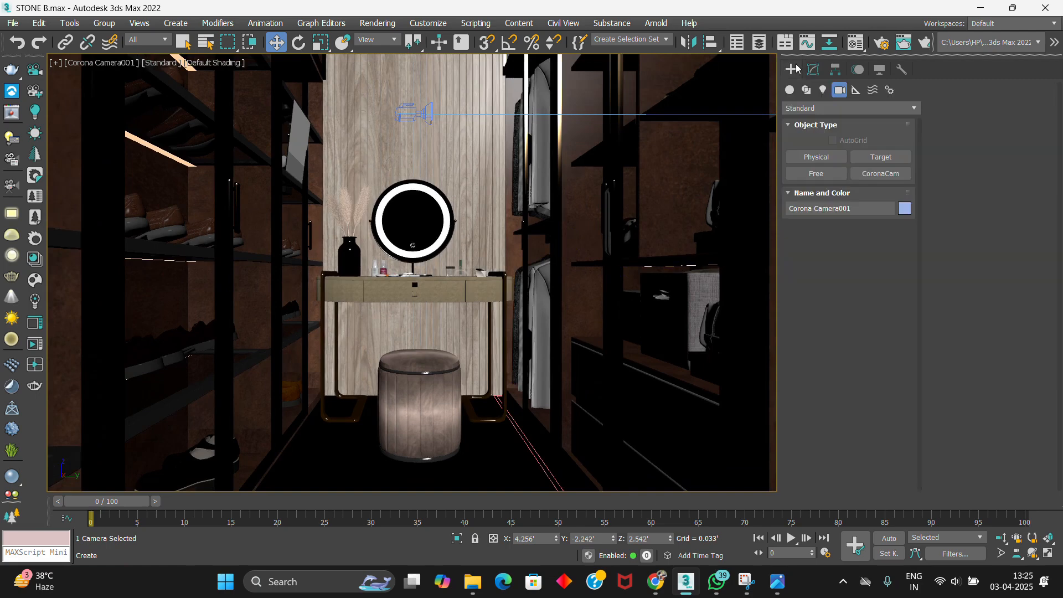
- Select the wood panel behind the vanity and examine the whole suite in the top and perspective views
click(790, 91)
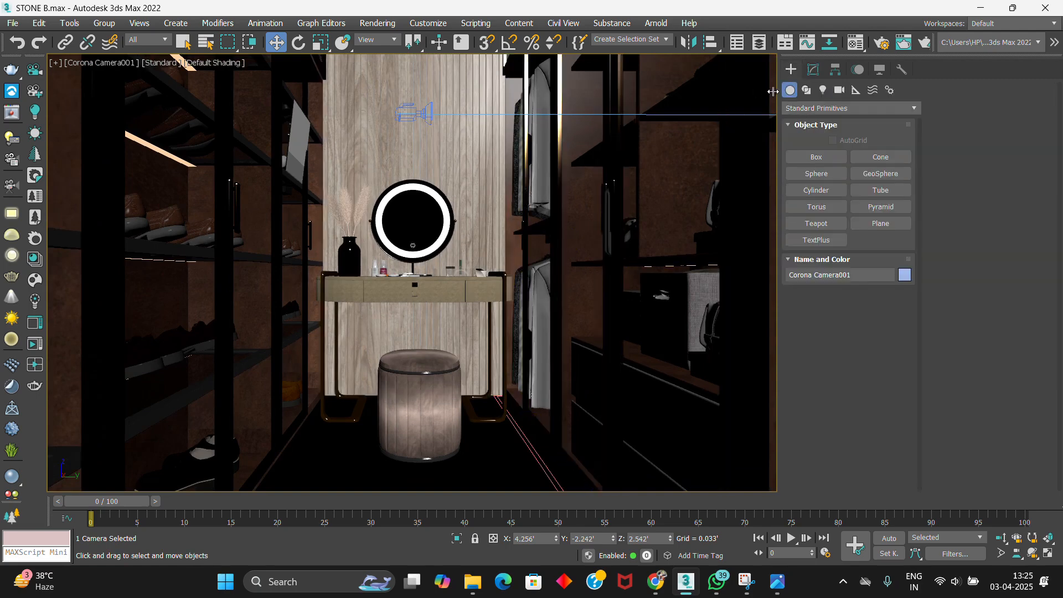
click(494, 153)
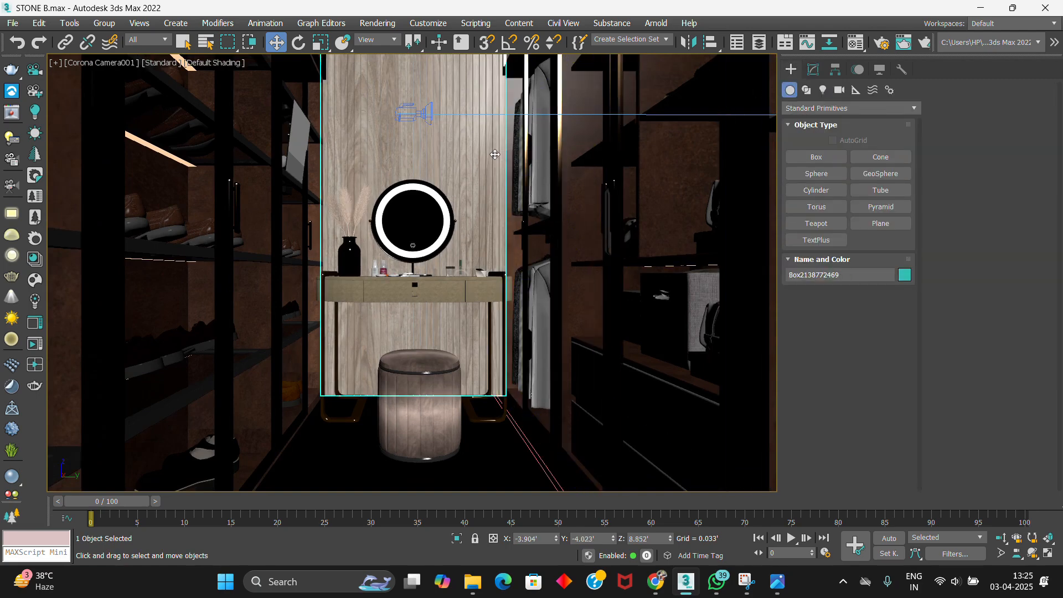
key(t)
key(z)
scroll(353, 186, down, 10)
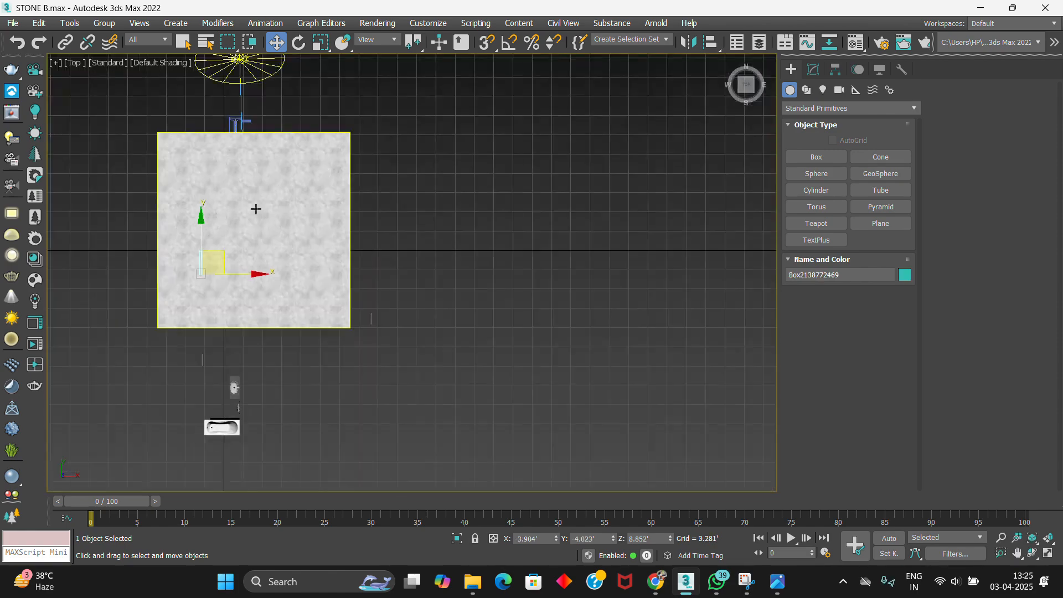
key(p)
key(z)
scroll(373, 192, up, 10)
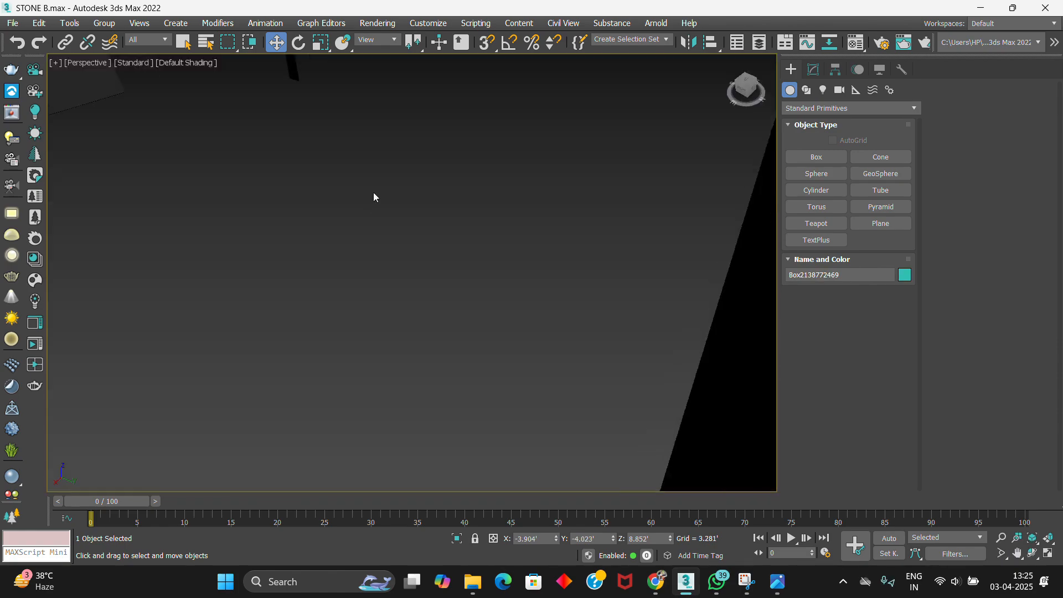
scroll(396, 214, down, 8)
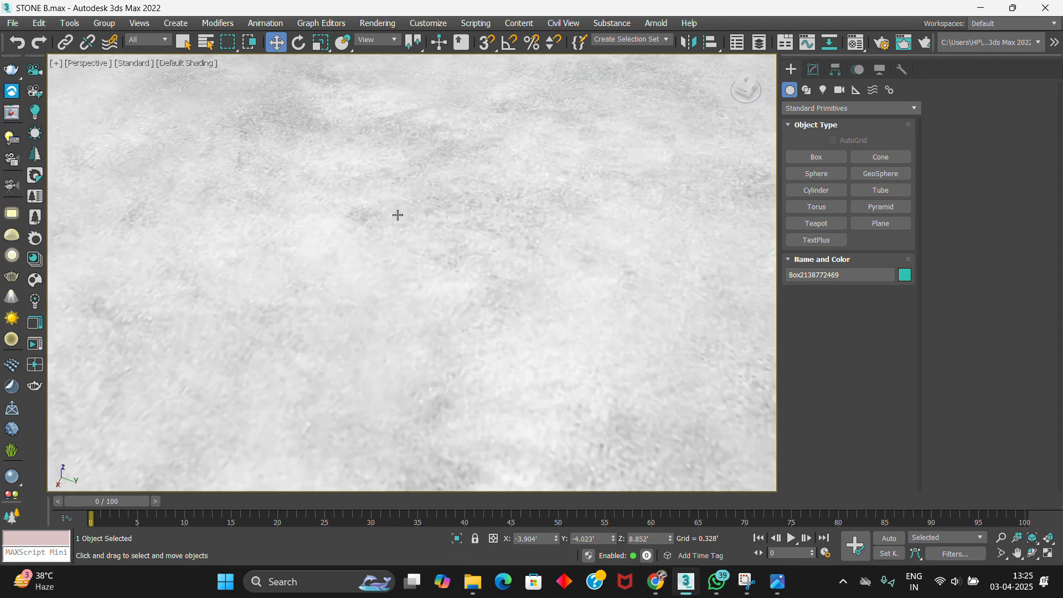
alt+middle_drag(397, 216, 377, 180)
scroll(378, 184, down, 5)
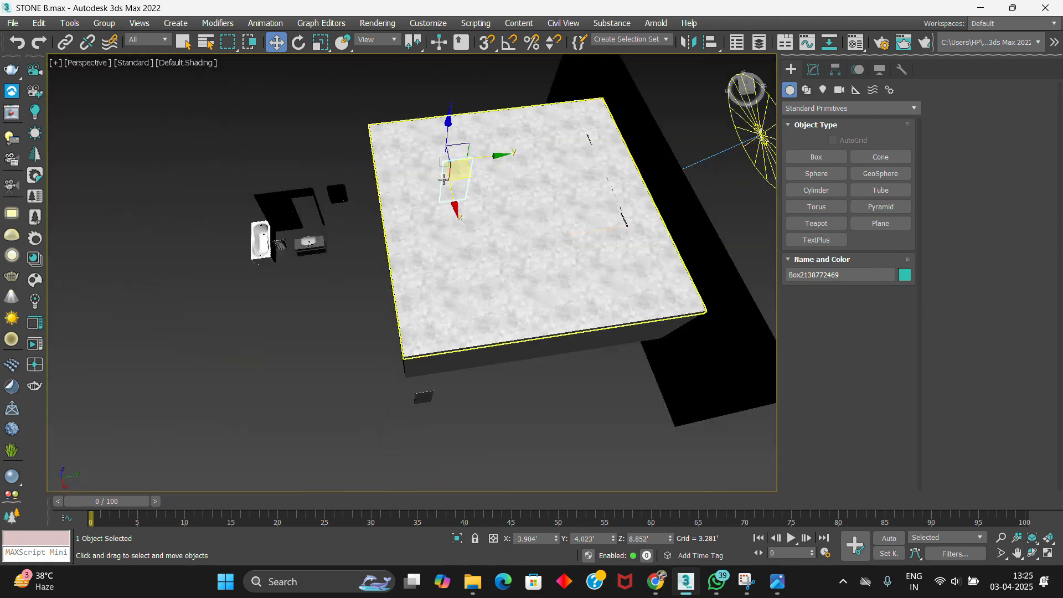
middle_drag(444, 180, 333, 180)
scroll(342, 218, up, 3)
- Check the bedroom framing through PhysCamera003, PhysCamera008 and PhysCamera007 in turn
key(c)
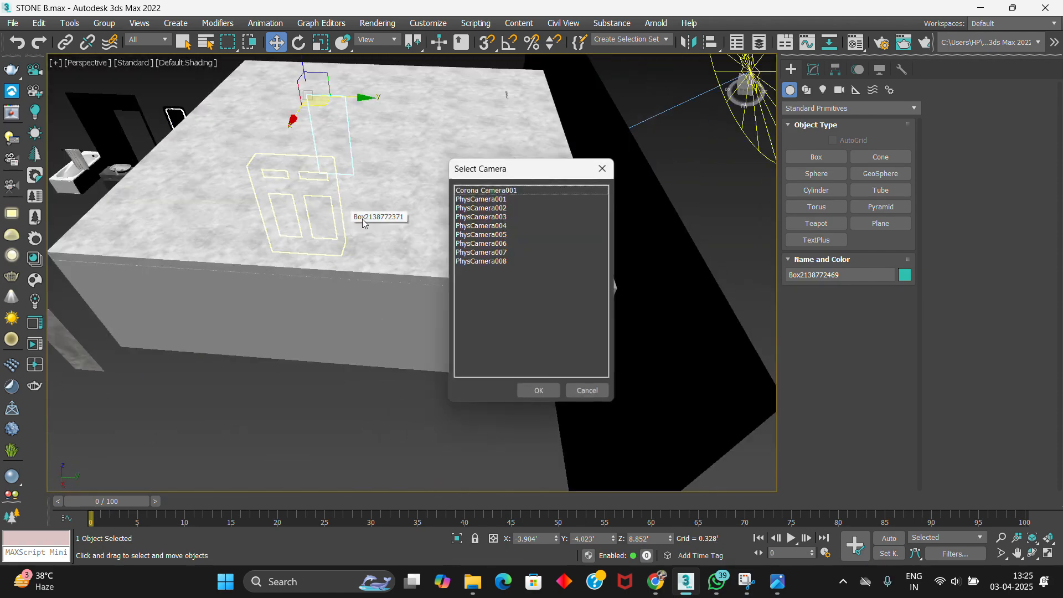
click(471, 216)
click(537, 387)
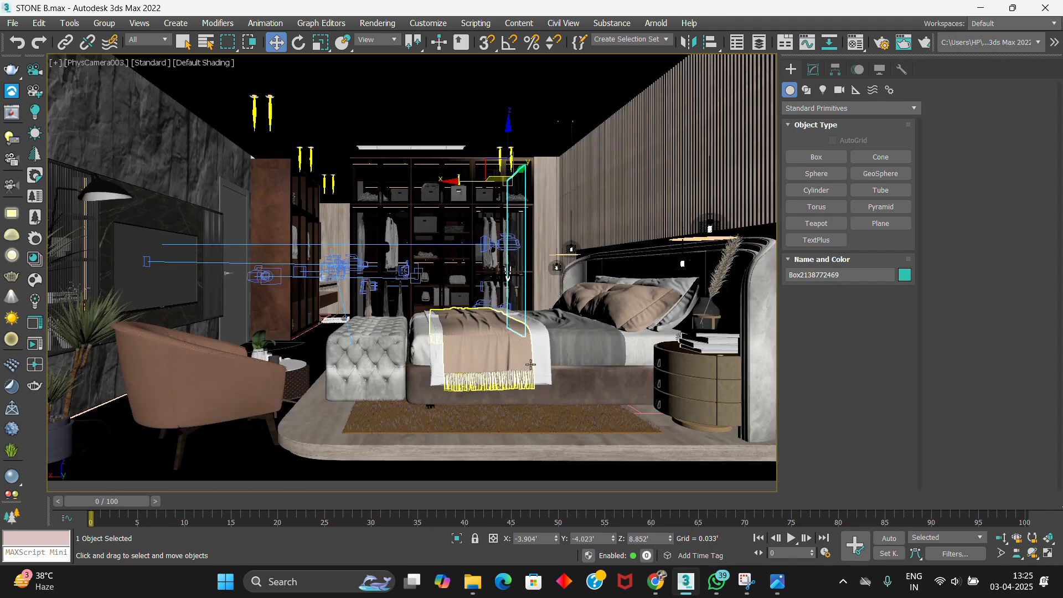
key(c)
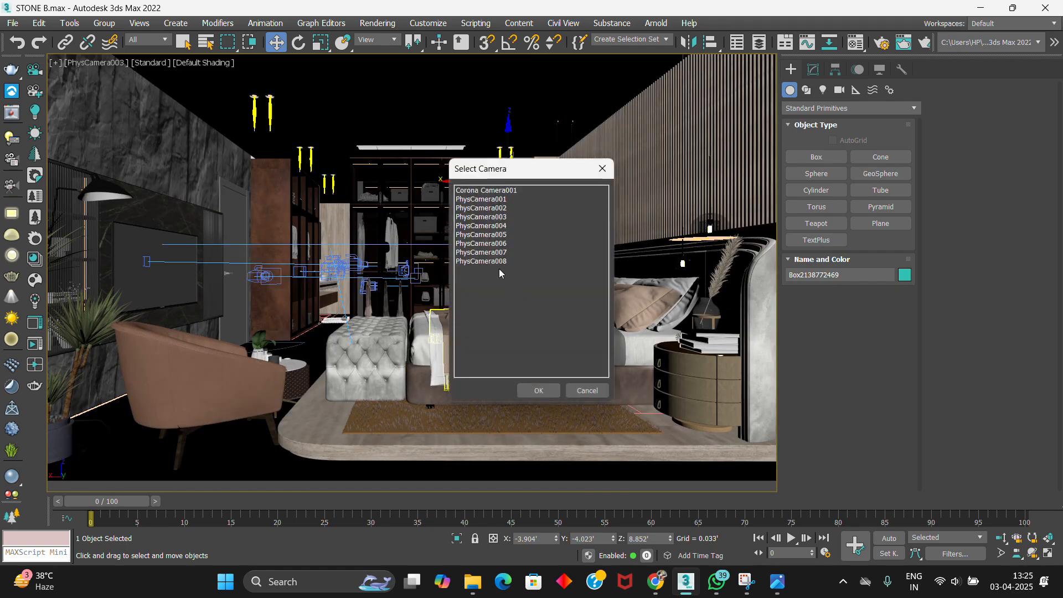
click(498, 261)
click(544, 390)
key(c)
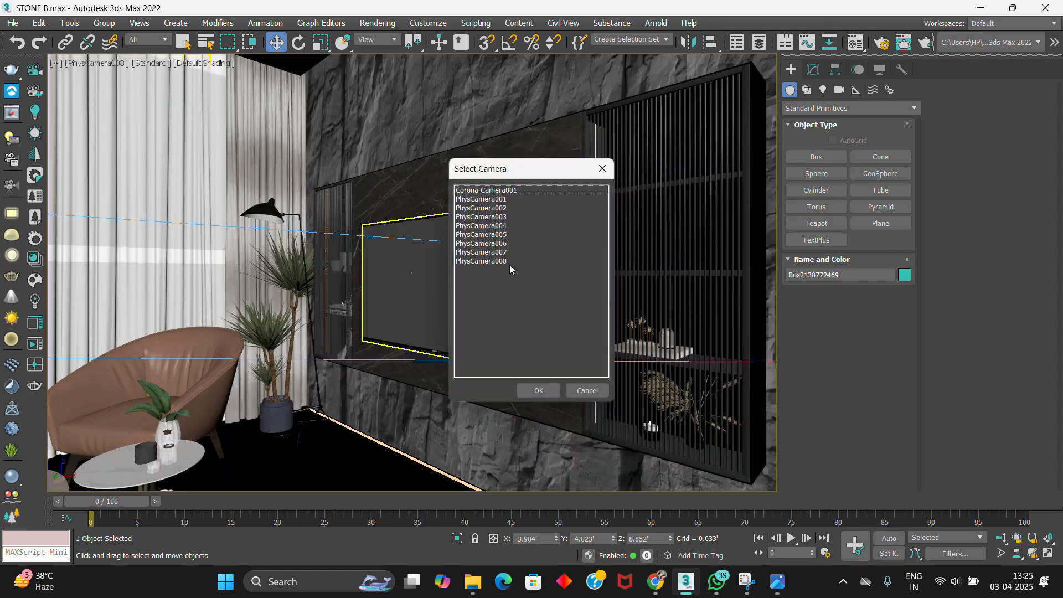
click(482, 252)
click(536, 390)
- Check the dressing room through PhysCamera006 and PhysCamera005, and return to the PhysCamera003 view
key(c)
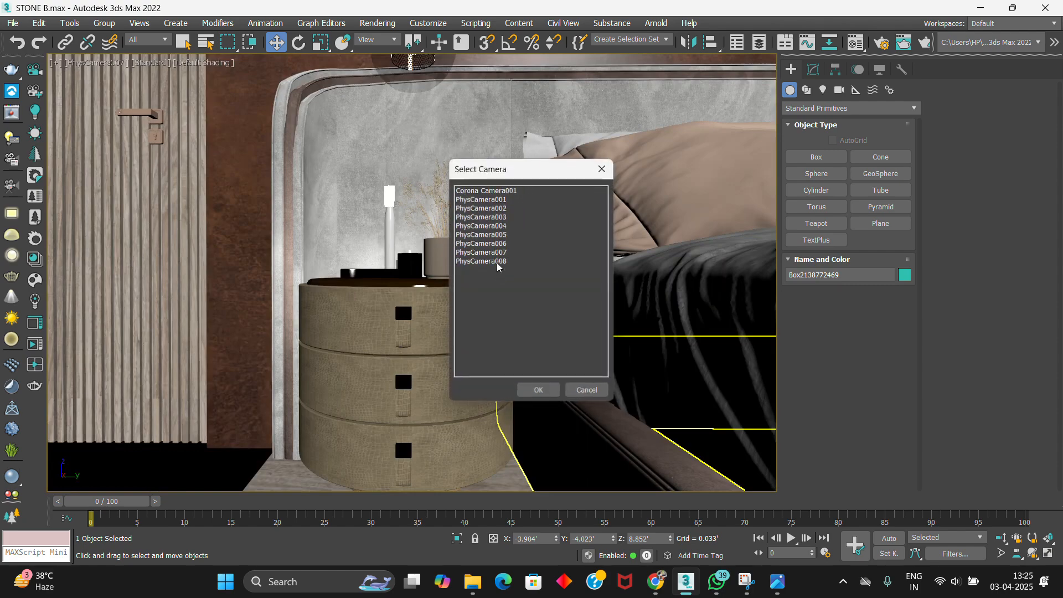
click(481, 243)
click(539, 391)
key(c)
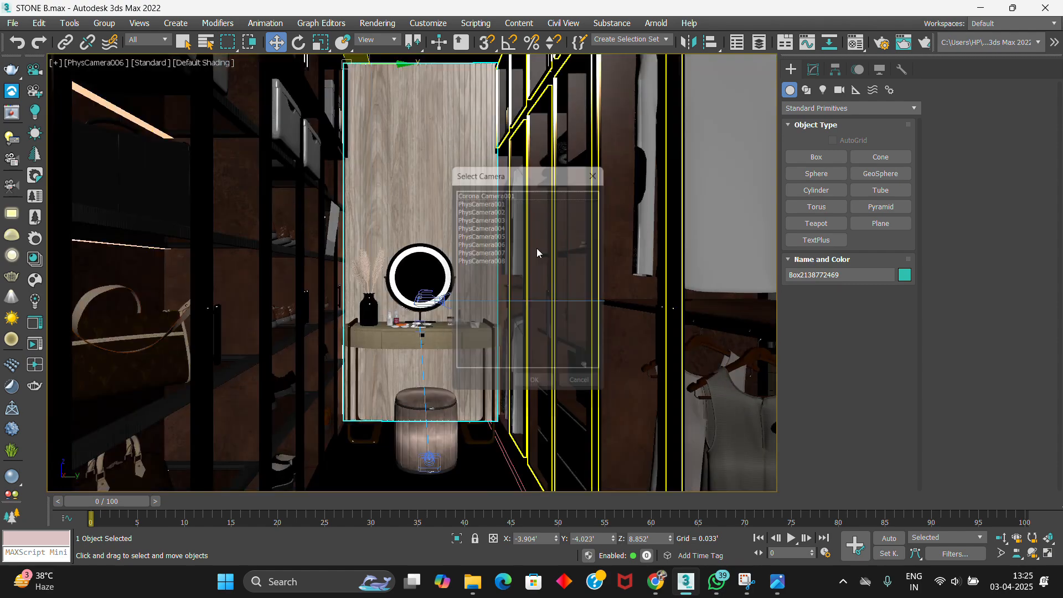
click(514, 234)
click(538, 390)
key(c)
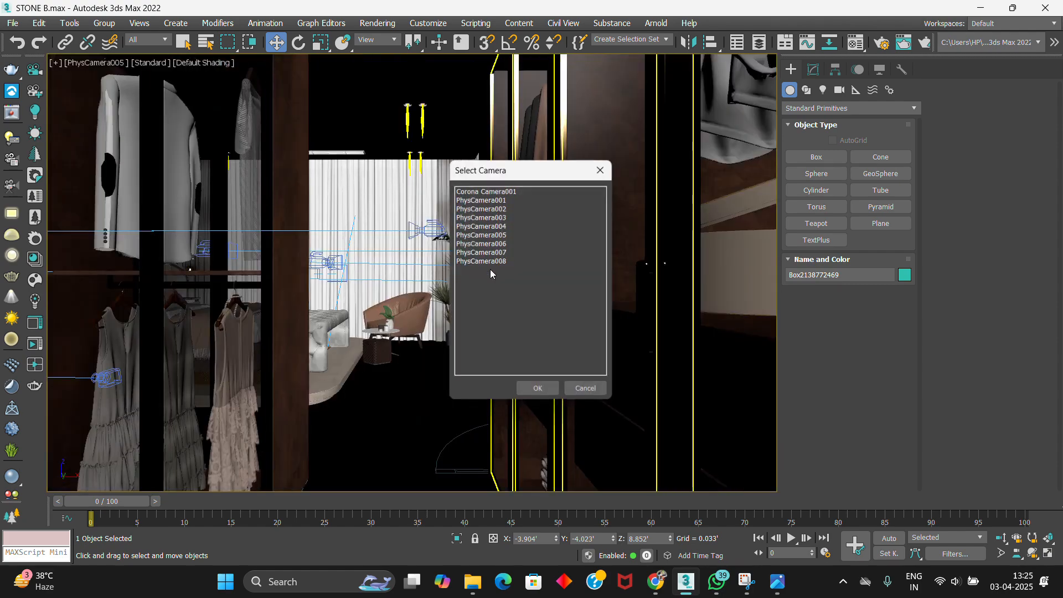
click(499, 217)
click(538, 390)
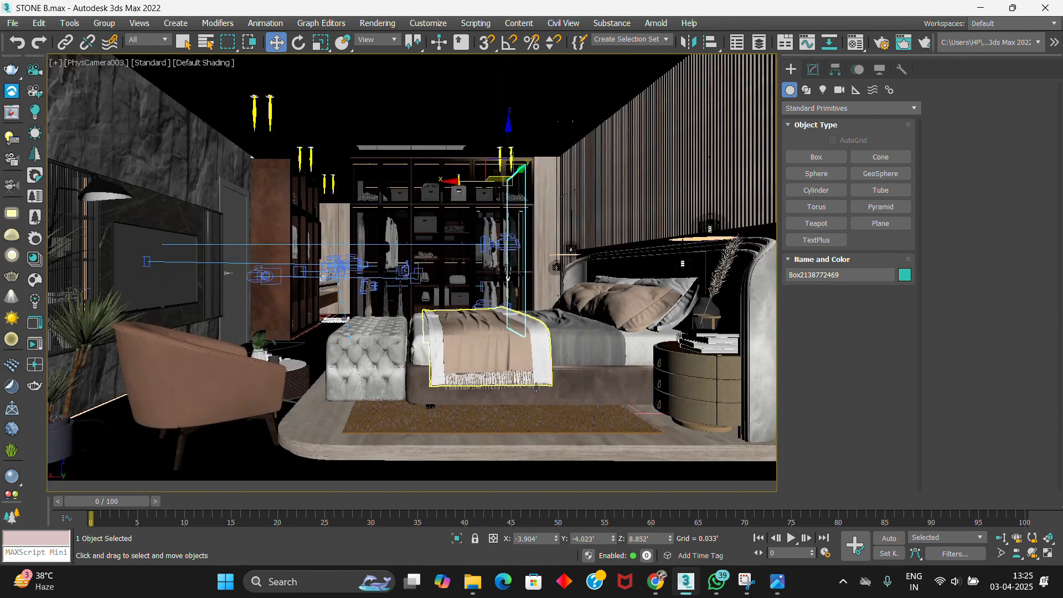
- Look through PhysCamera002 and pan it slightly to reframe the bed and curtains
key(c)
click(496, 208)
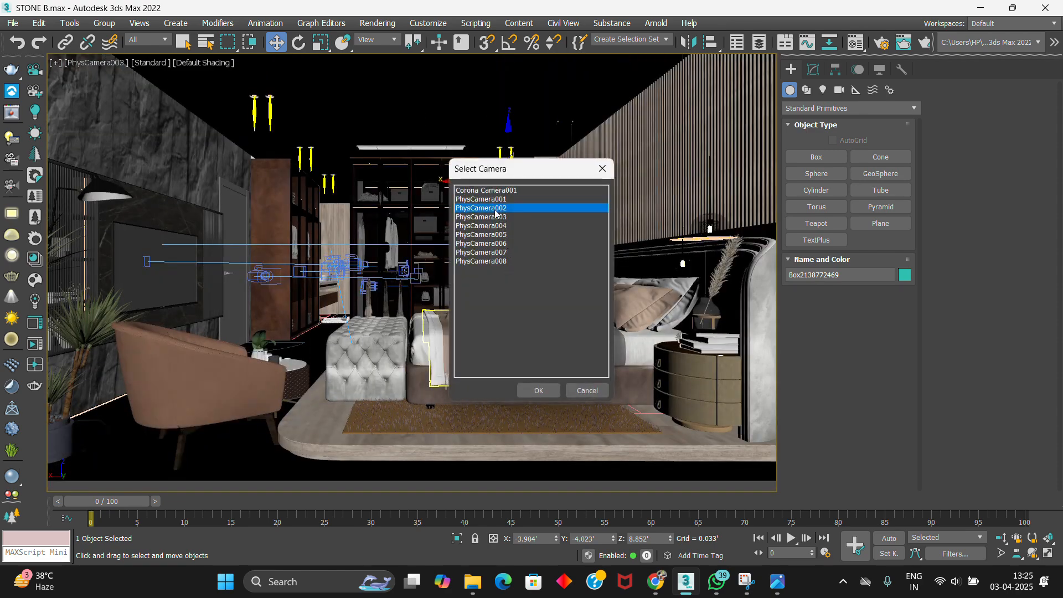
click(535, 389)
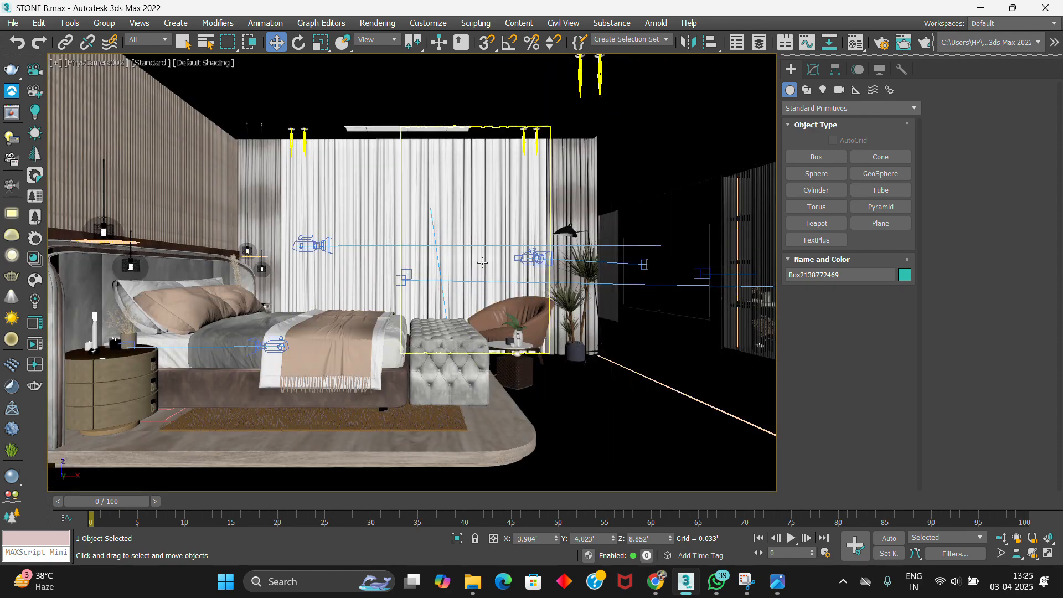
middle_drag(482, 263, 498, 252)
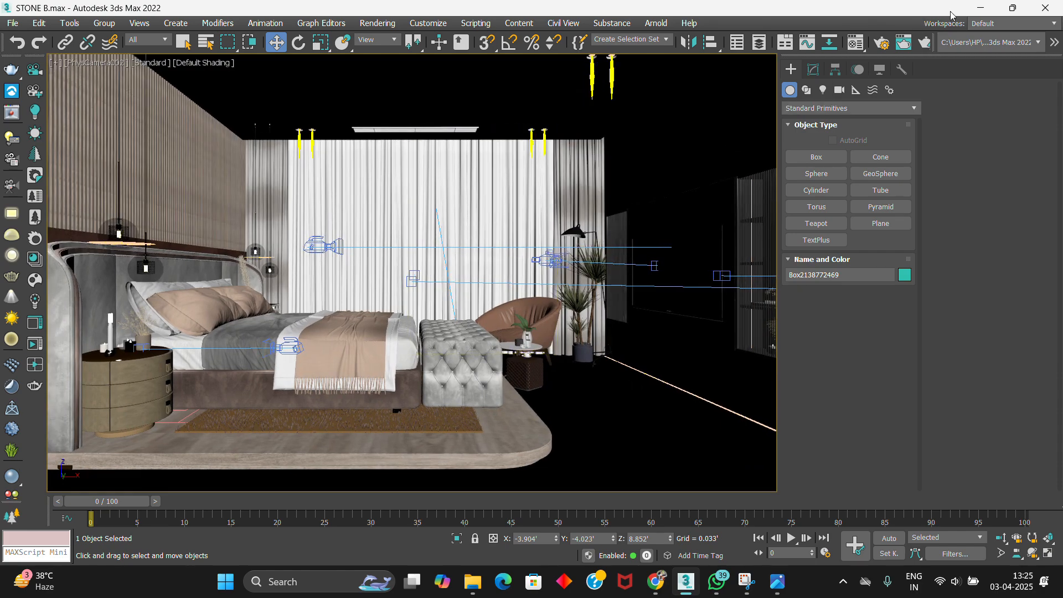
- Open the bedroom reference screenshot from the desktop, examine it closely and return to 3ds Max
click(980, 8)
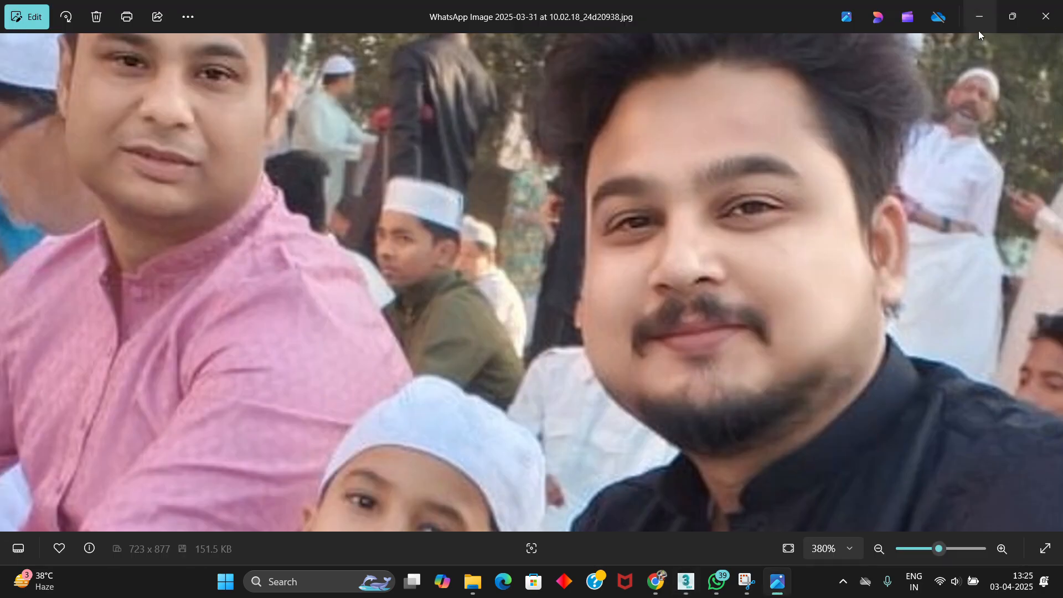
click(981, 12)
double_click(178, 431)
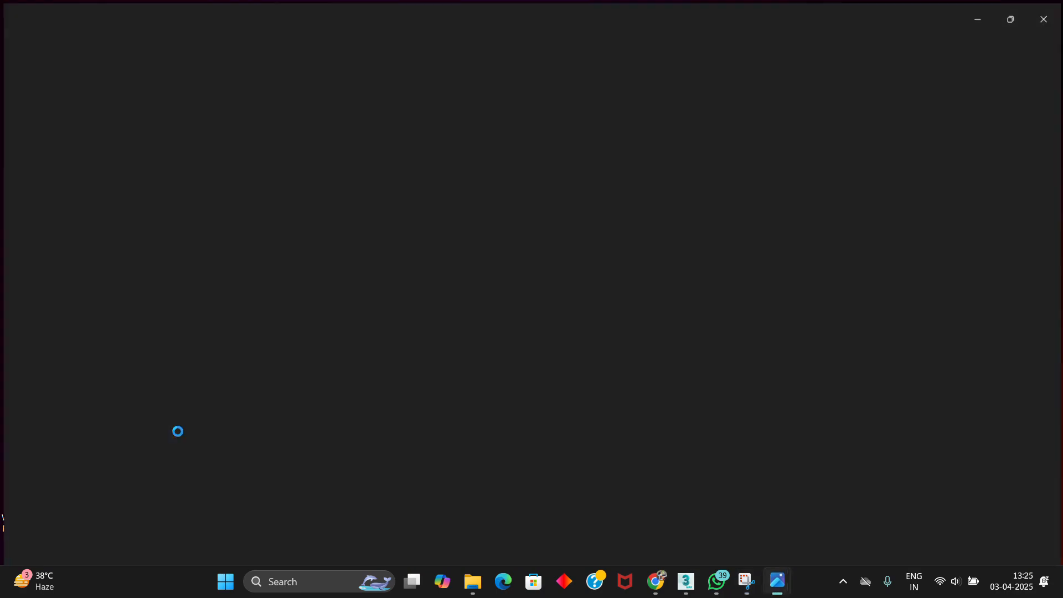
scroll(480, 275, up, 3)
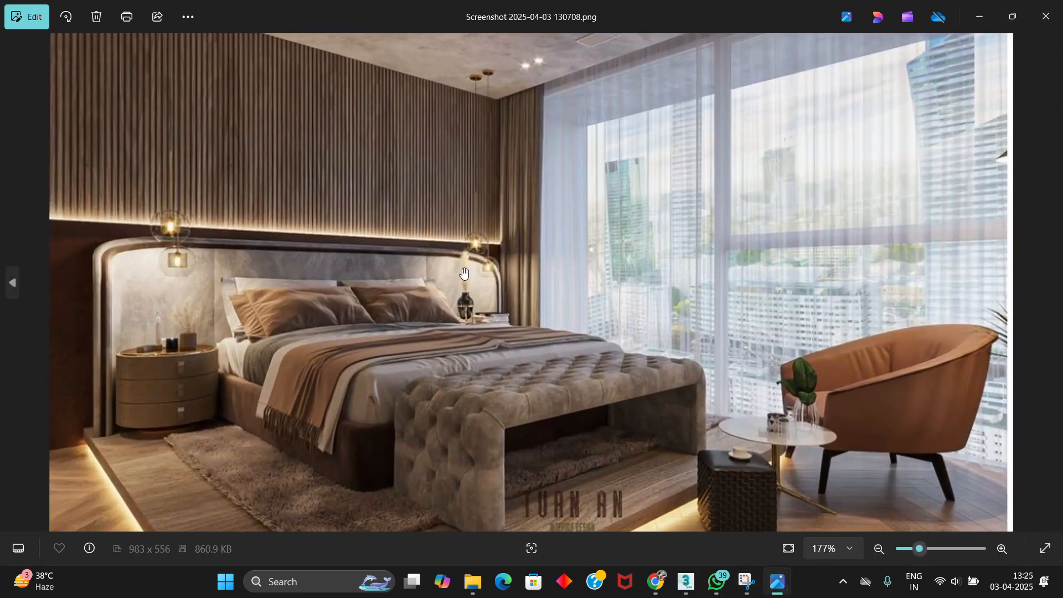
click(686, 581)
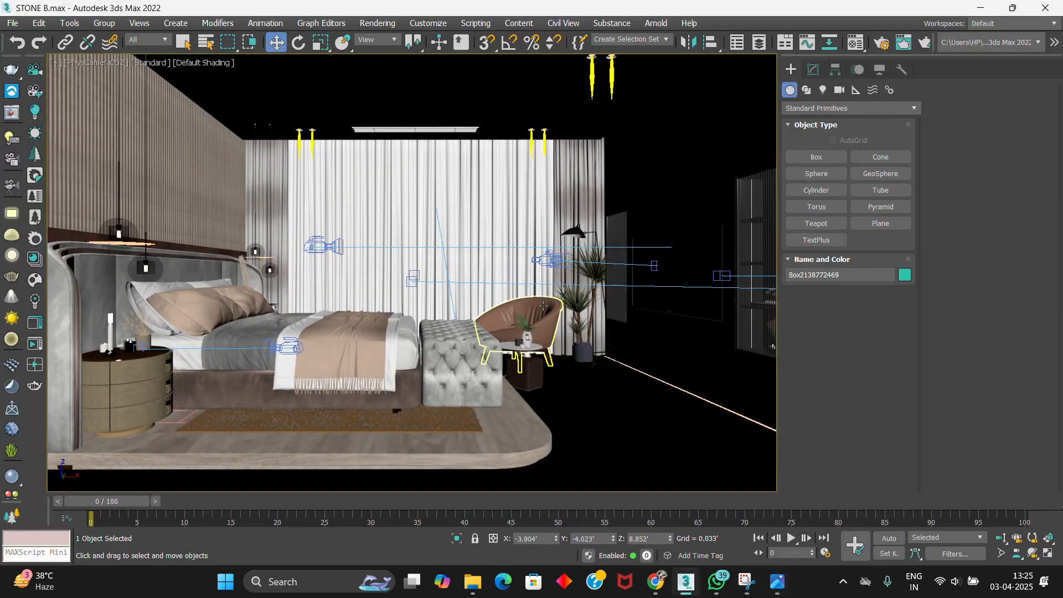
- Review the renderer choice, output size and other common parameters in the render setup, and close it
click(875, 46)
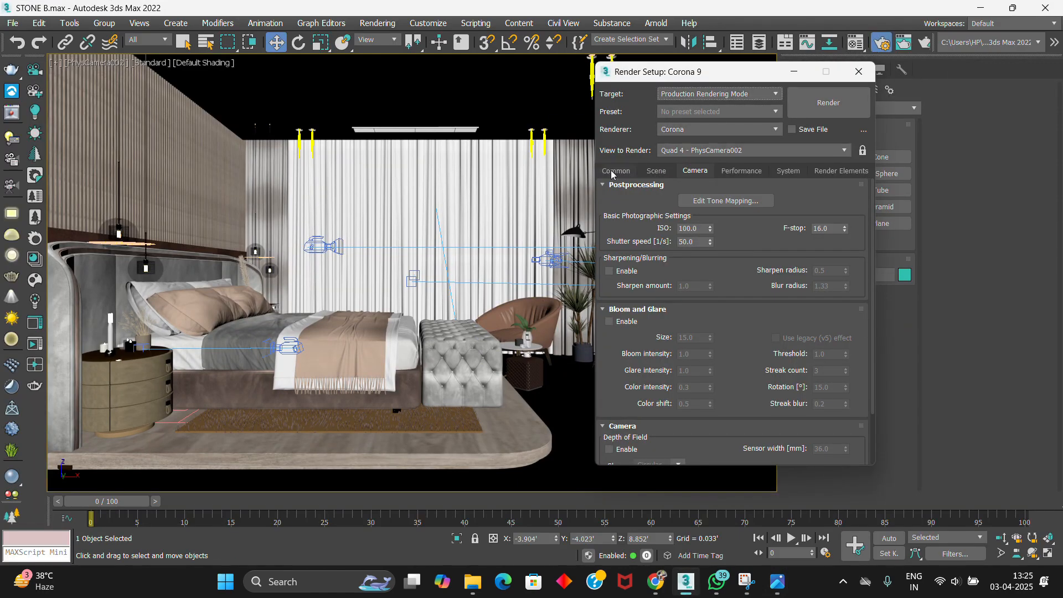
click(609, 171)
click(671, 129)
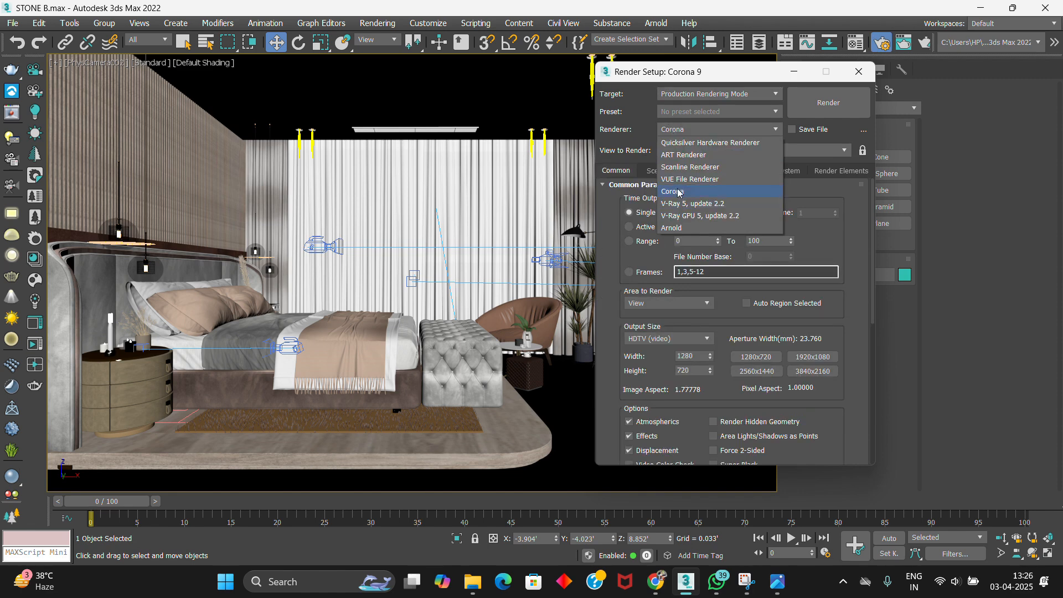
click(674, 130)
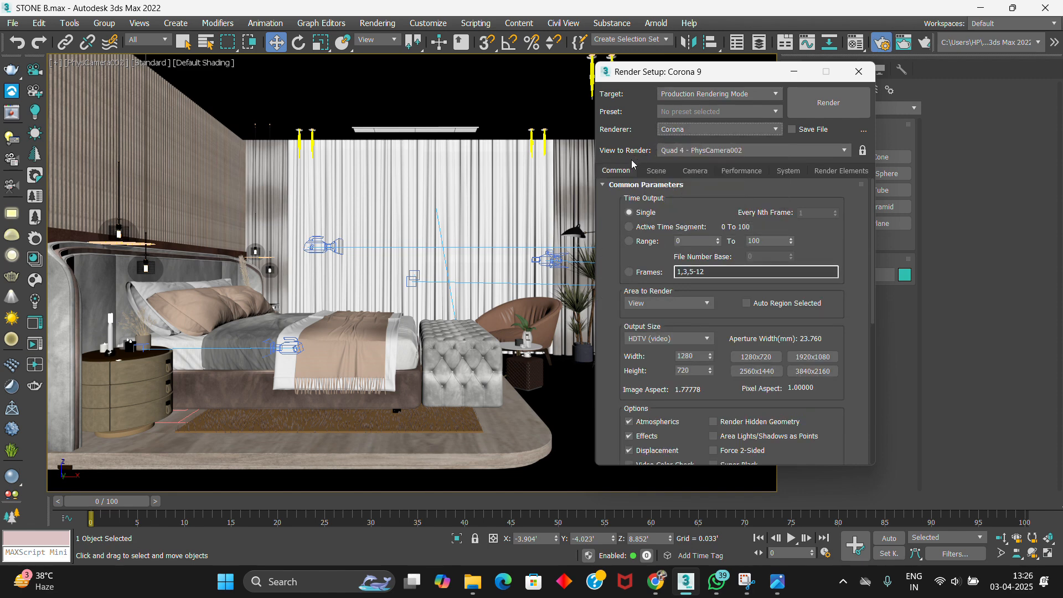
drag(823, 415, 811, 267)
scroll(811, 267, up, 3)
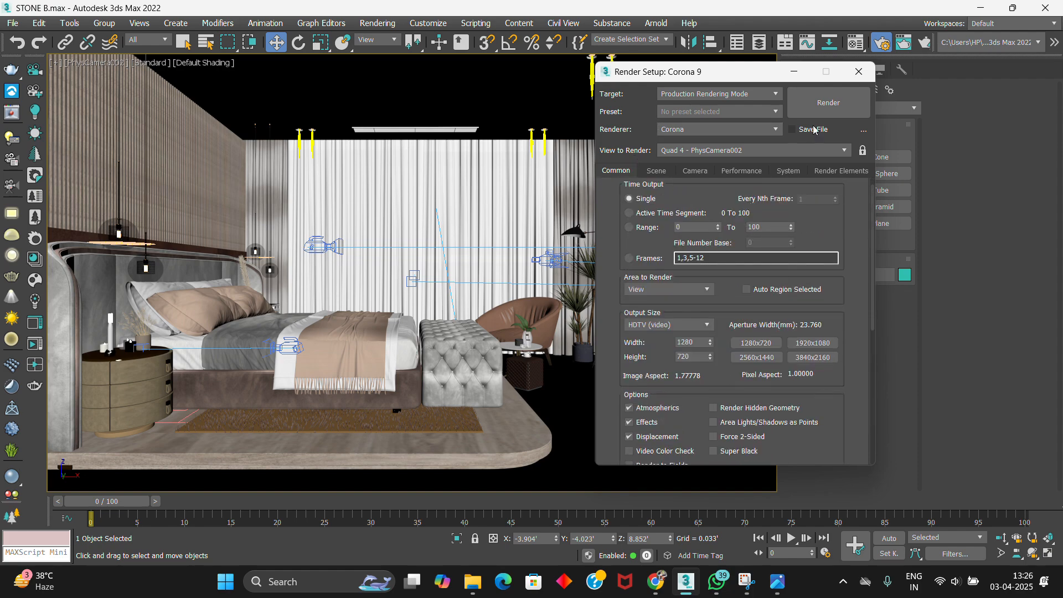
click(858, 71)
- Run a Corona test render of the PhysCamera002 view, dismiss the error log and close the frame buffer
click(436, 203)
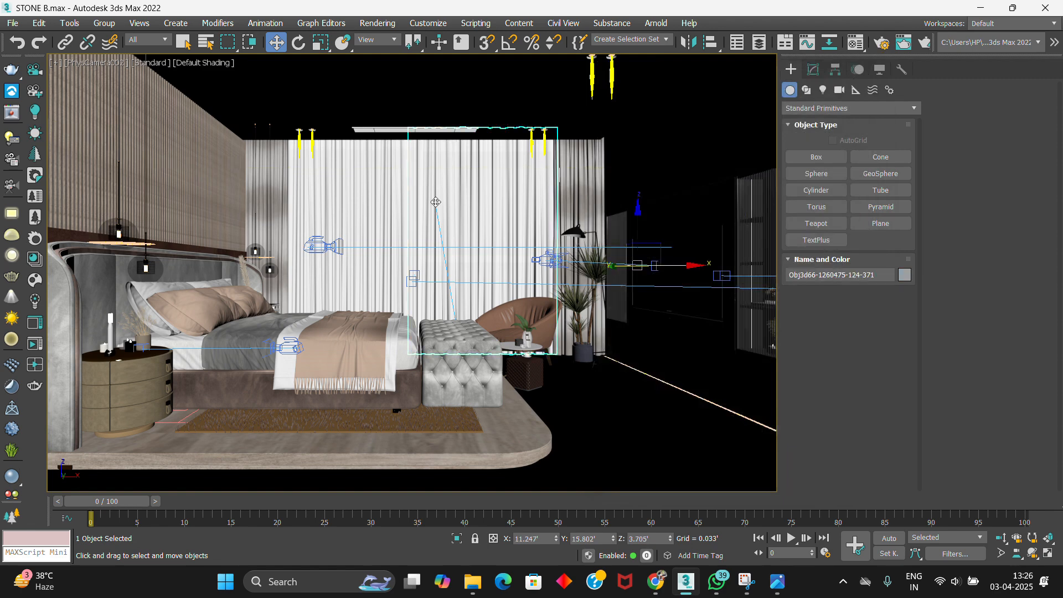
click(924, 42)
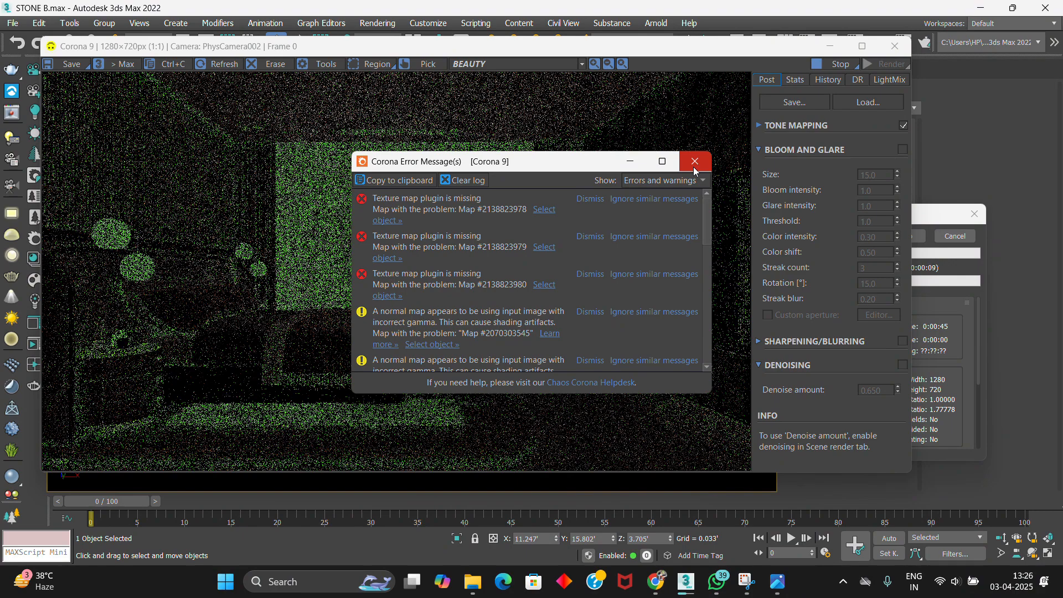
click(693, 163)
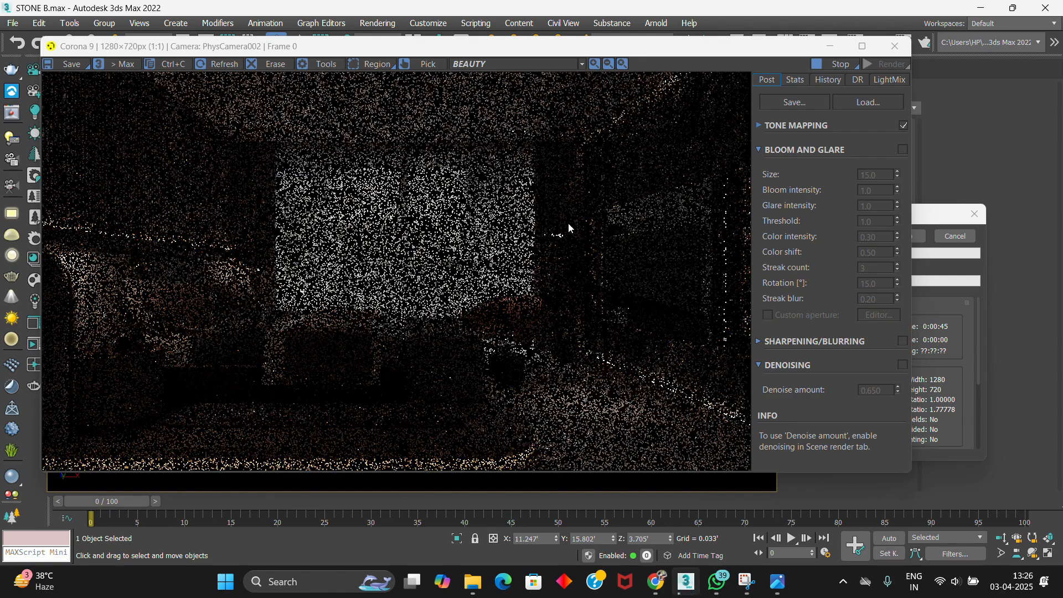
click(920, 216)
drag(934, 264, 934, 264)
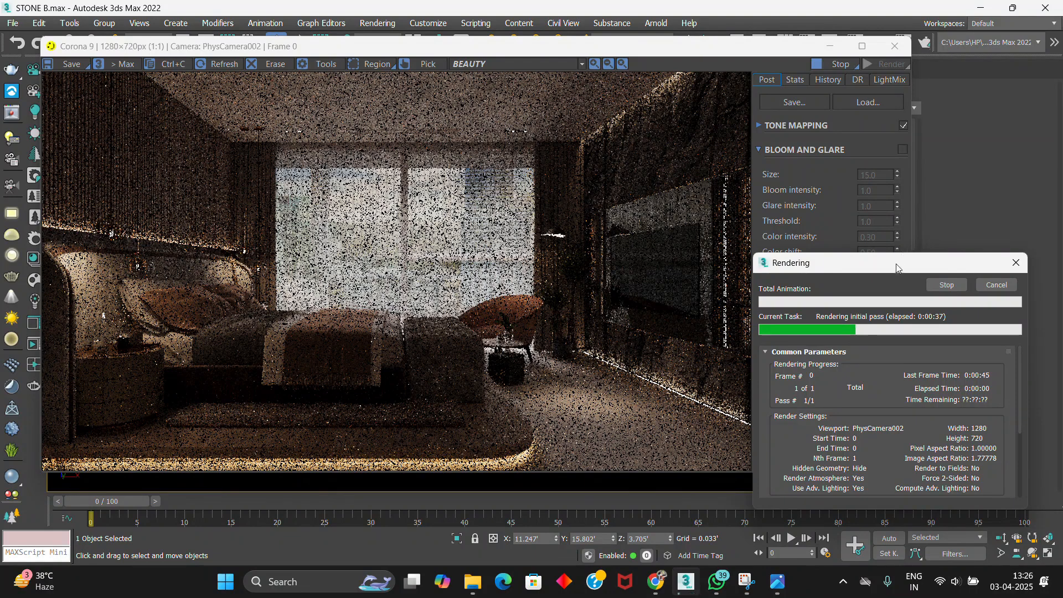
drag(897, 267, 849, 196)
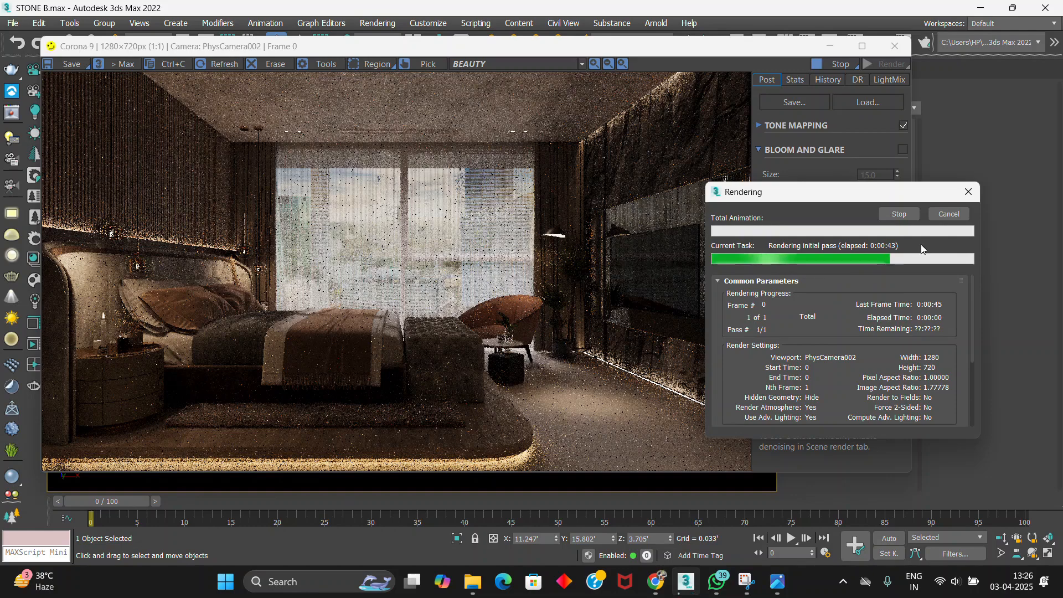
click(894, 47)
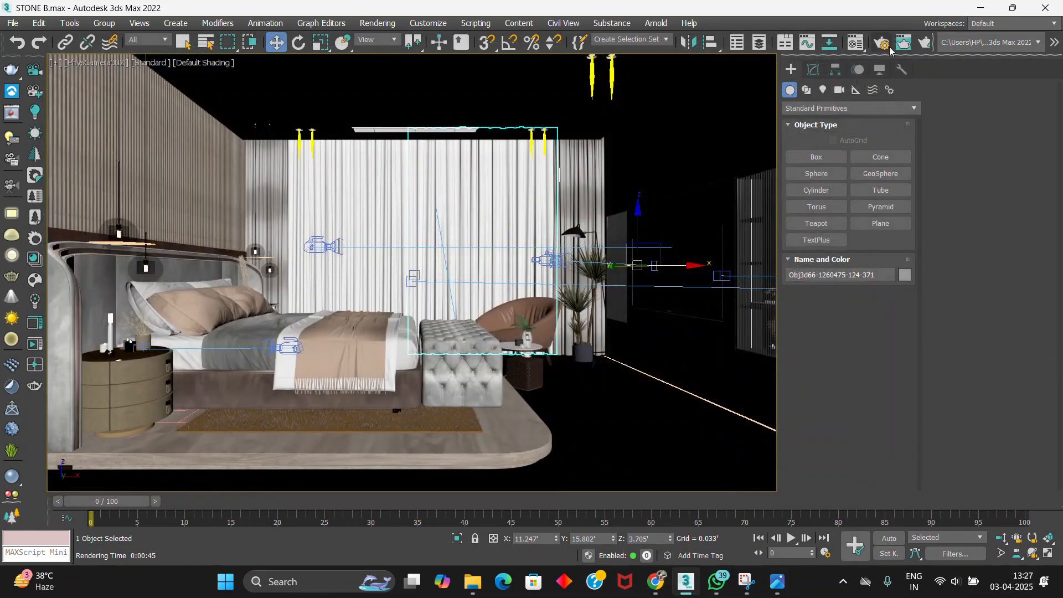
- Select the Corona Sun outside the building in the perspective view and examine its intensity, size and colour parameters
key(p)
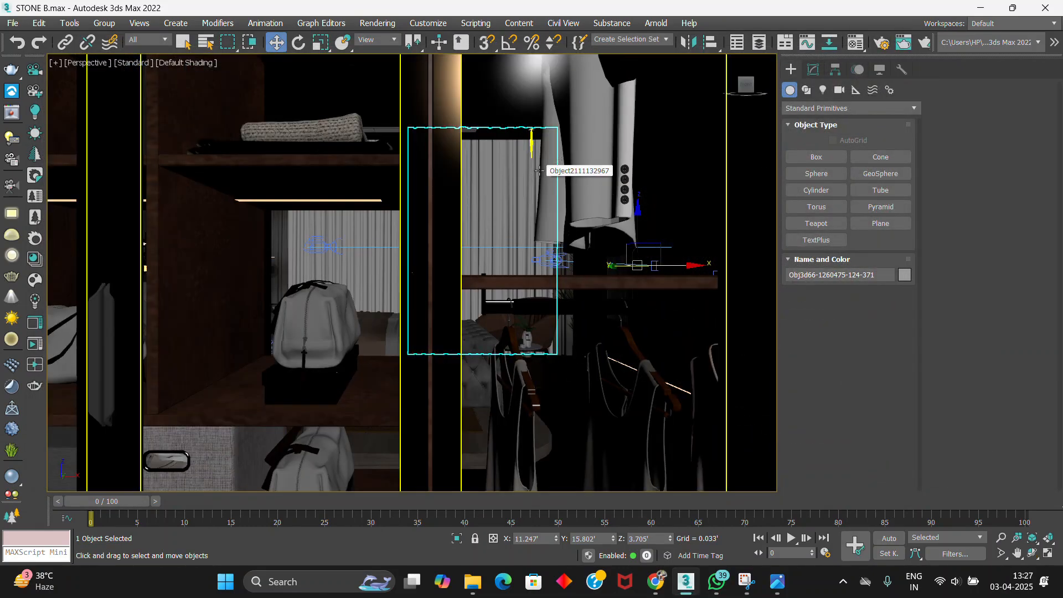
scroll(470, 205, down, 4)
alt+middle_drag(429, 209, 313, 210)
scroll(355, 256, down, 6)
scroll(397, 242, up, 5)
click(493, 174)
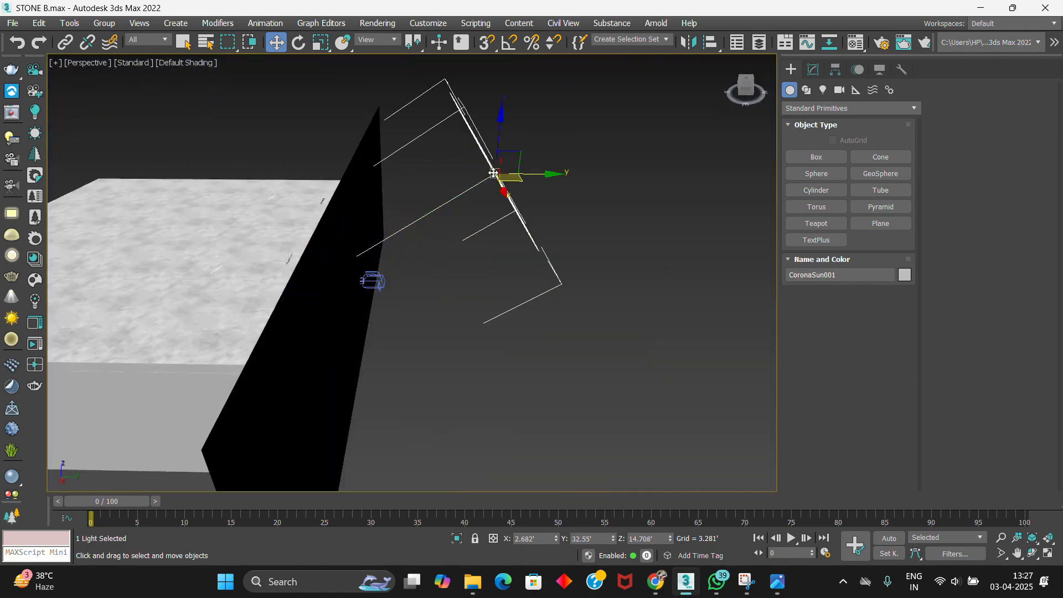
click(813, 69)
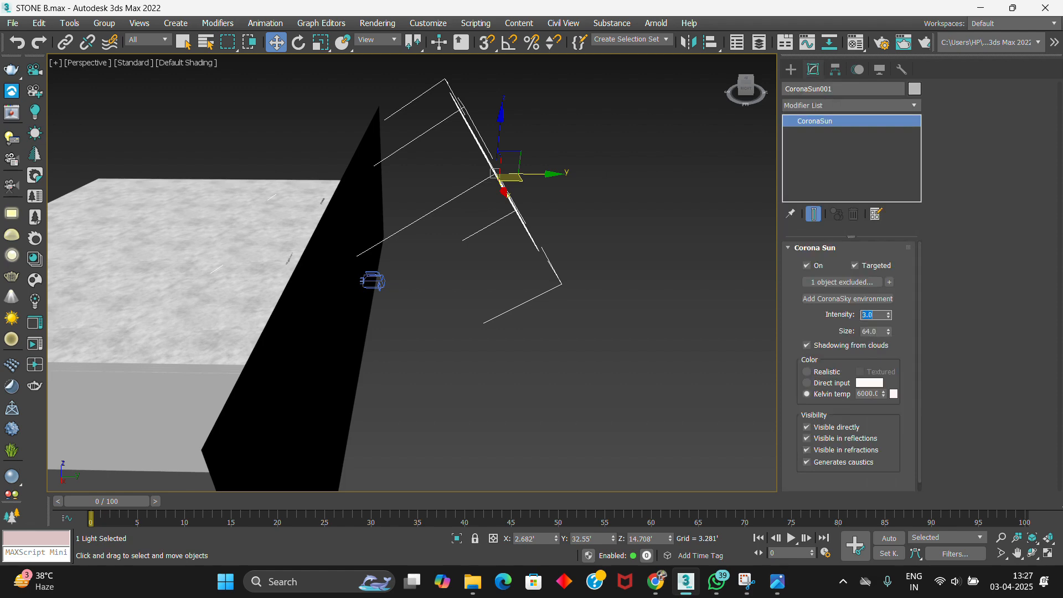
click(791, 69)
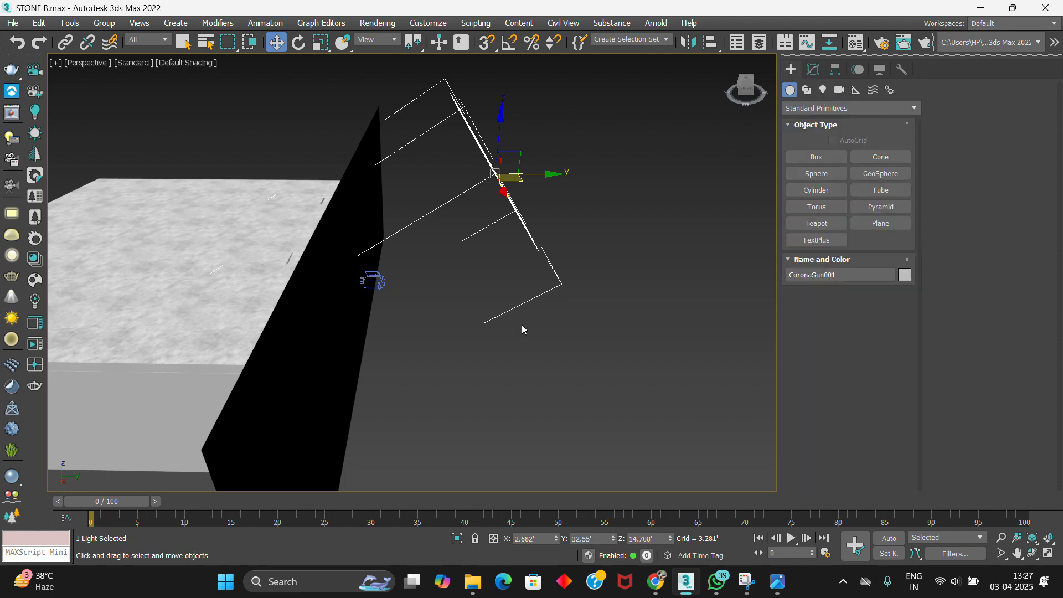
- Switch the perspective viewport to the PhysCamera002 view, start a Corona render of it and dismiss the error log
key(c)
click(476, 209)
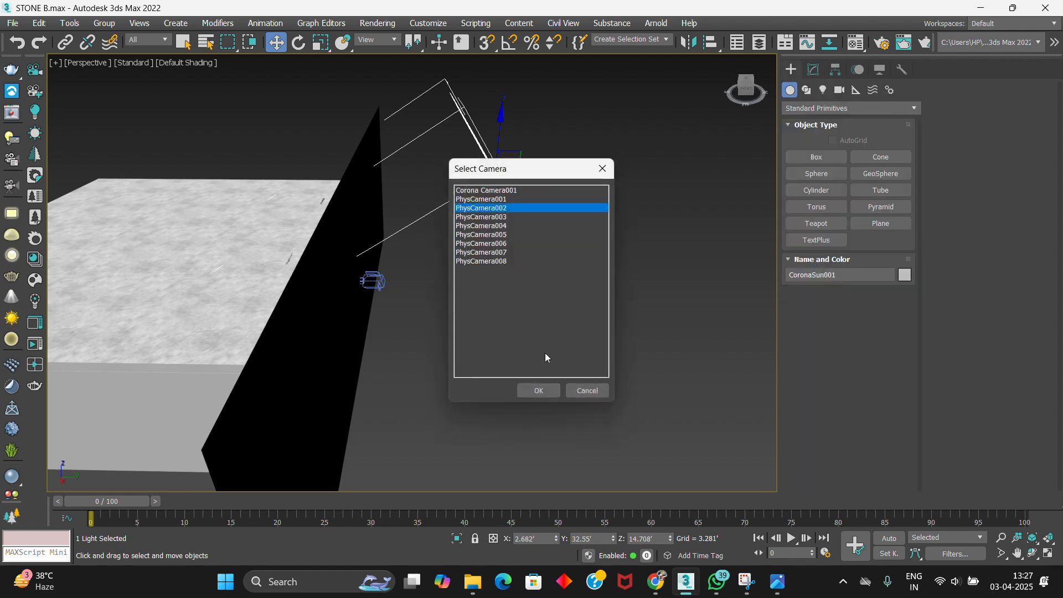
click(539, 391)
click(923, 42)
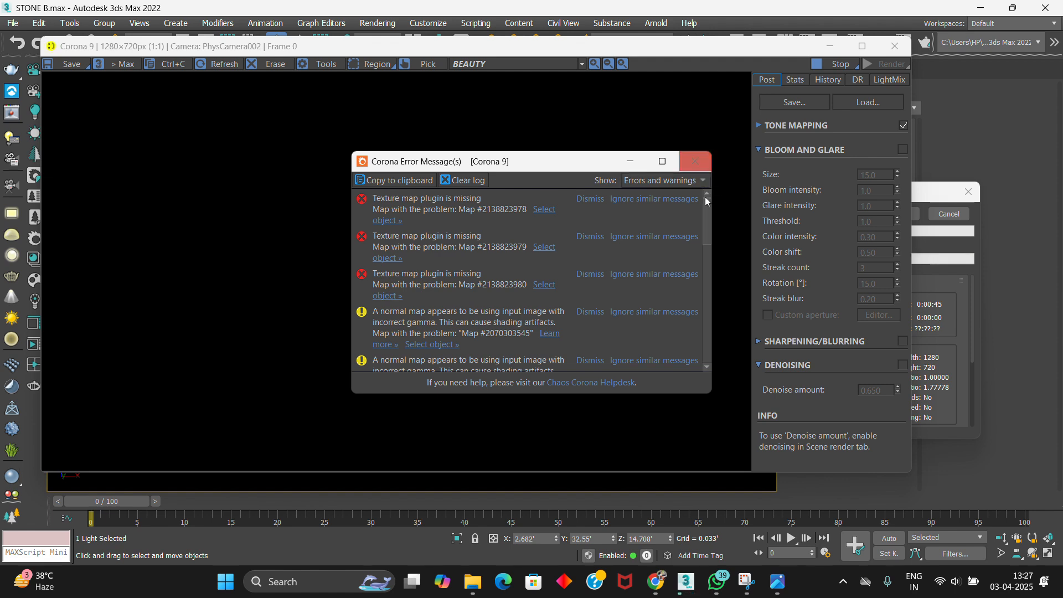
click(697, 166)
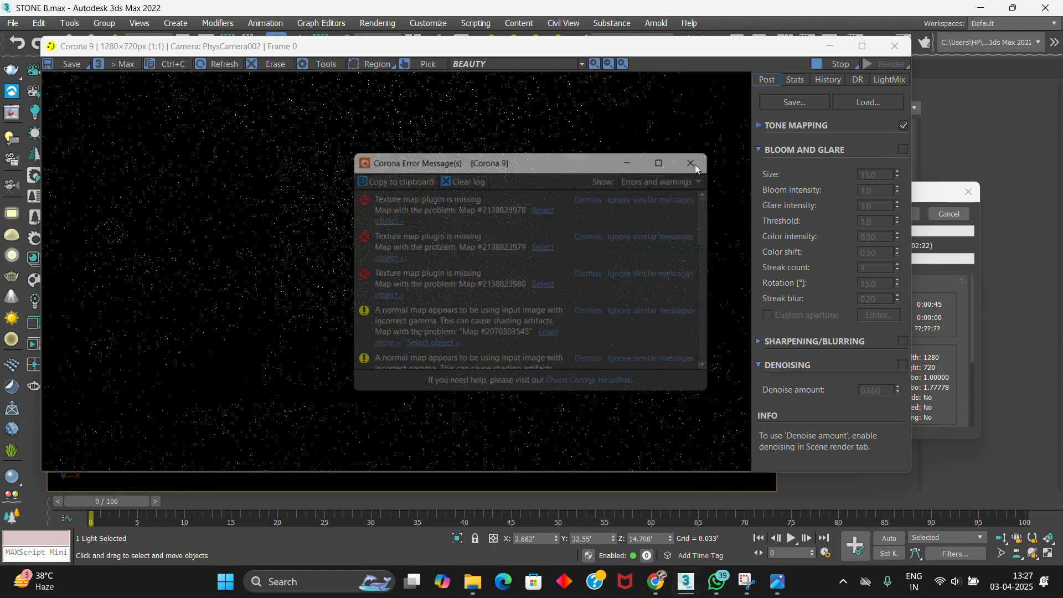
- Move the rendering progress dialog aside and bring the Corona frame buffer forward to examine the bedroom's lighting during the initial pass
click(925, 196)
drag(887, 193, 912, 193)
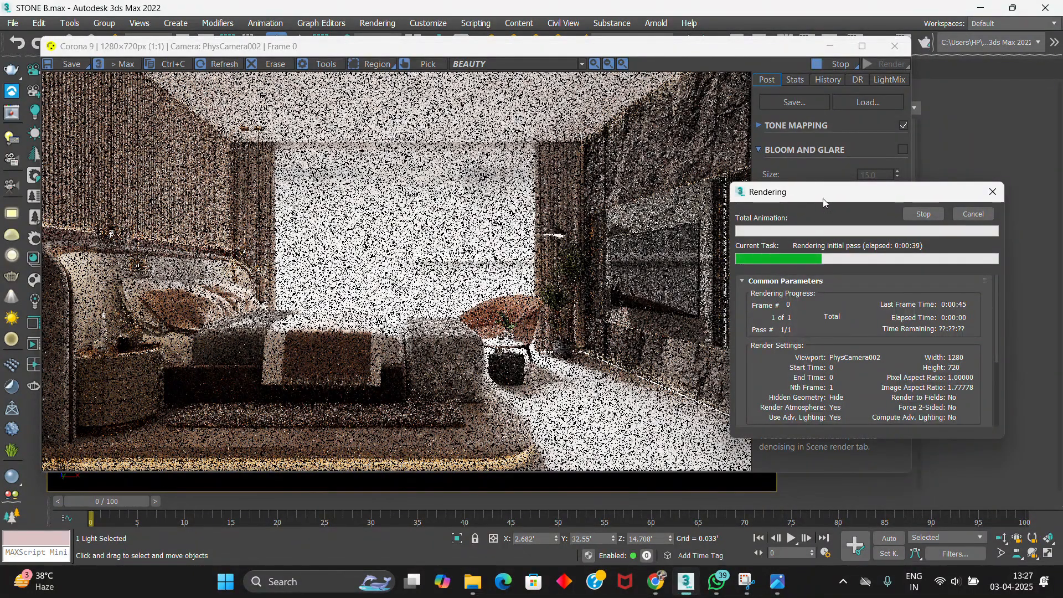
drag(822, 194, 806, 177)
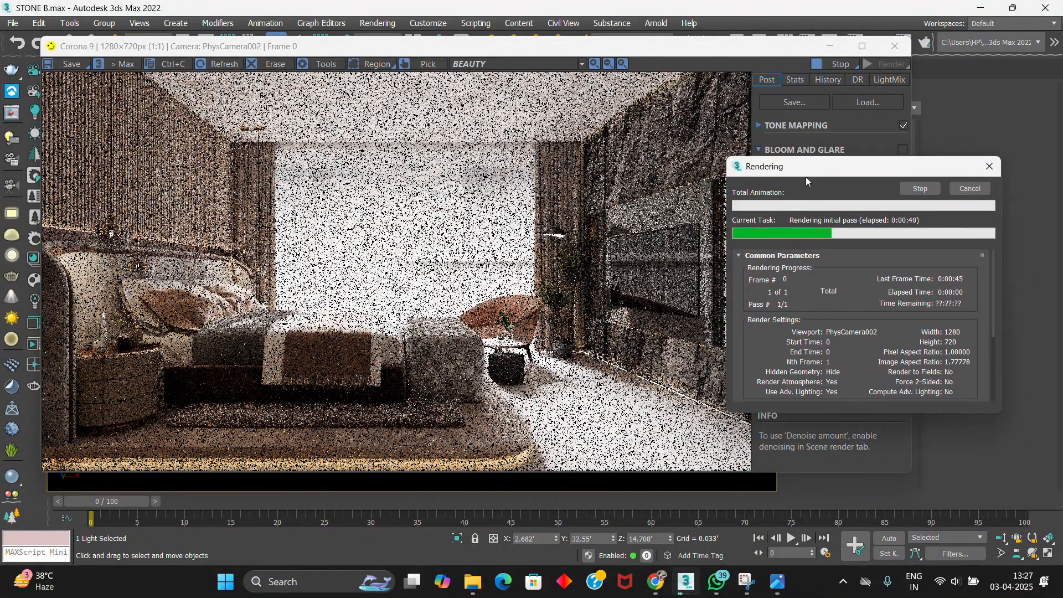
click(549, 172)
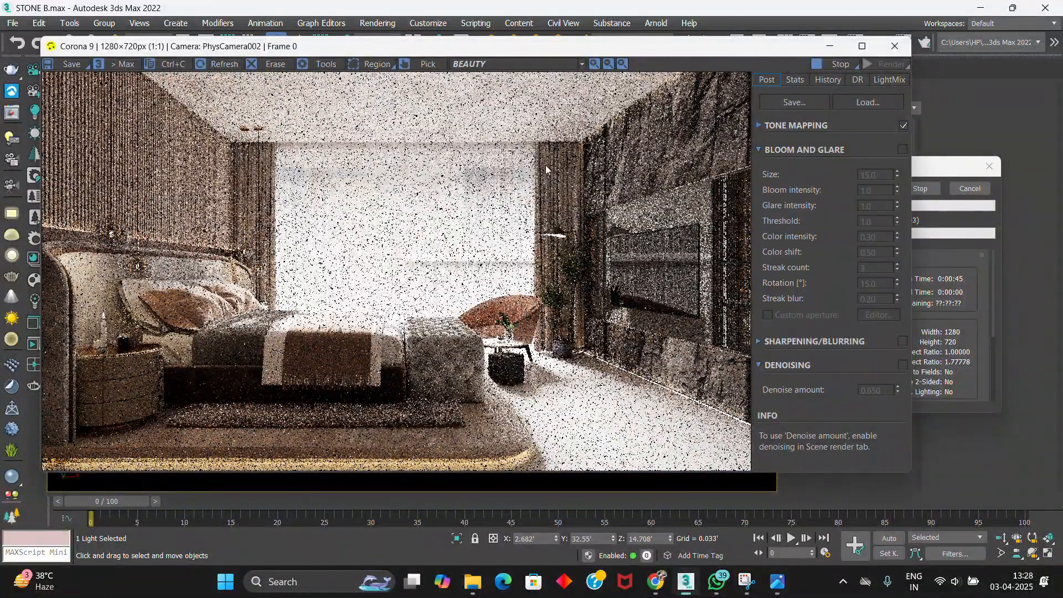